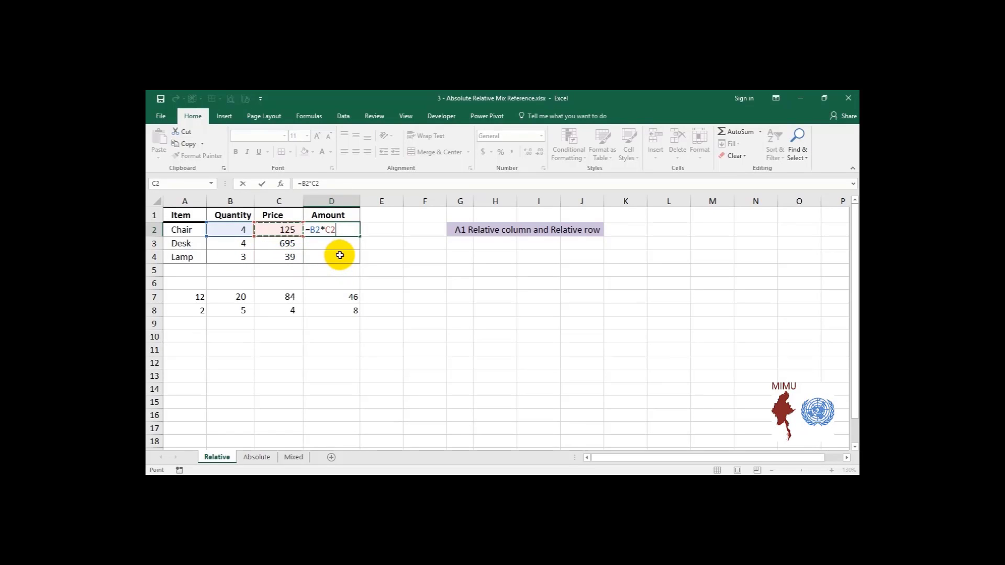
- Enter the chair's amount formula =B2*C2 in D2 and fill it down through D4
{"action": "key", "text": "Return"}
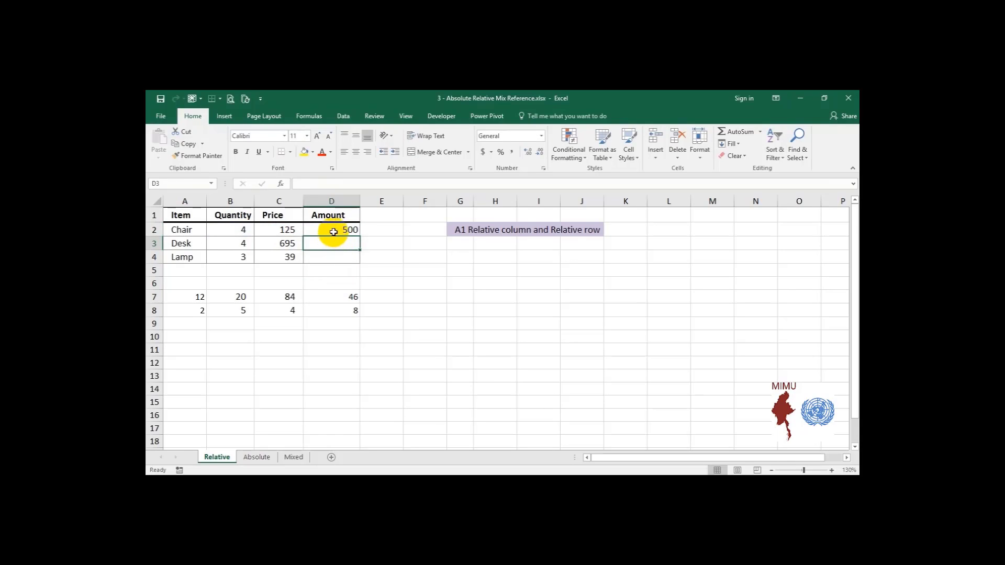
{"action": "double_click", "coordinate": [333, 232]}
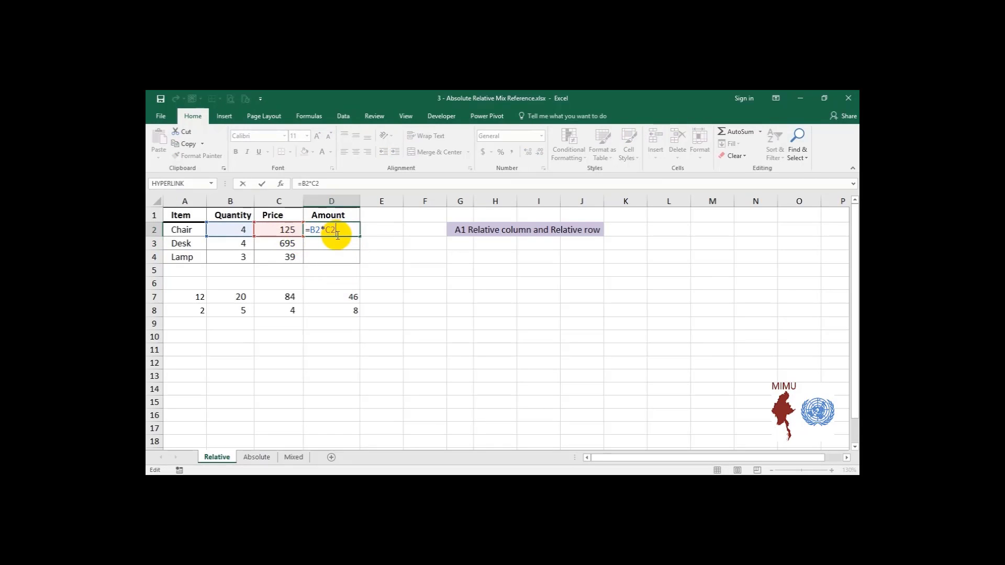
{"action": "key", "text": "Escape"}
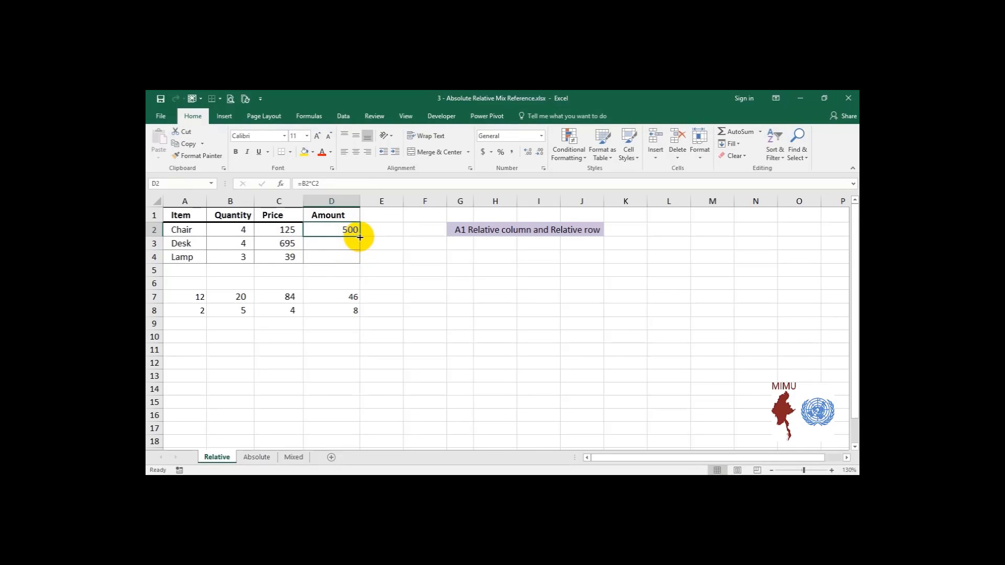
{"action": "left_click_drag", "start_coordinate": [360, 238], "coordinate": [360, 257]}
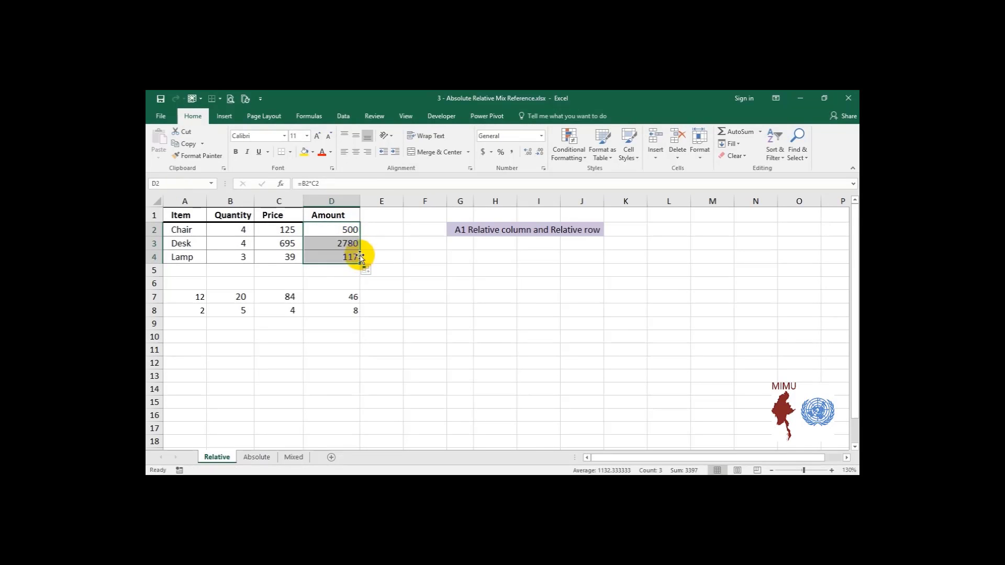
- Examine the formulas in Amount cells D2 to D4 to compare how their row references shift
{"action": "double_click", "coordinate": [338, 229]}
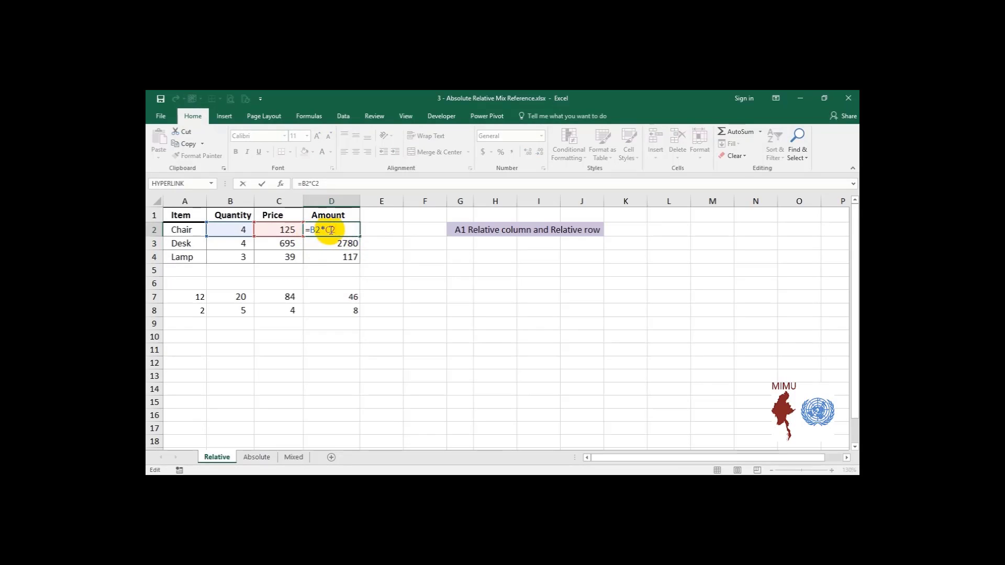
{"action": "key", "text": "Escape"}
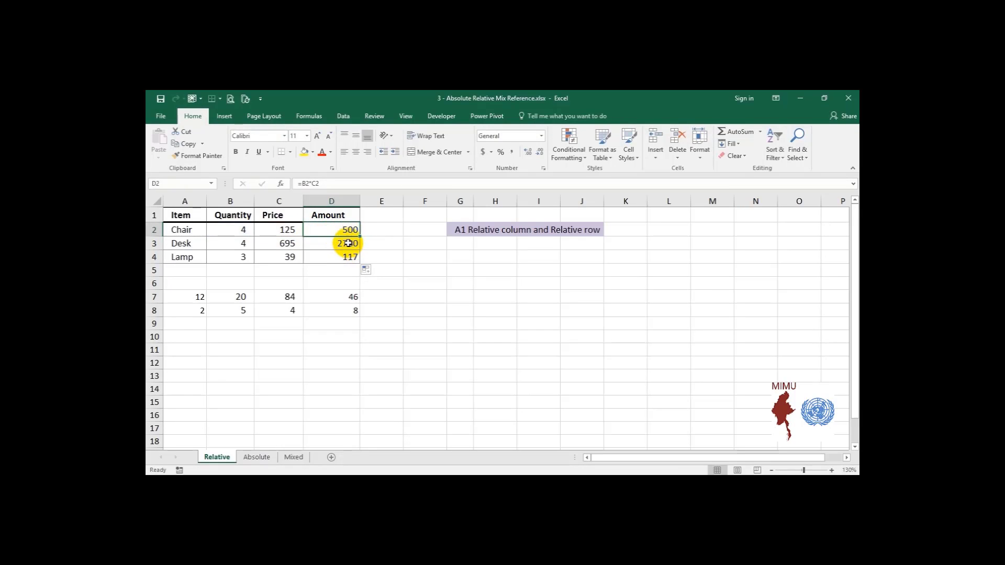
{"action": "double_click", "coordinate": [348, 242]}
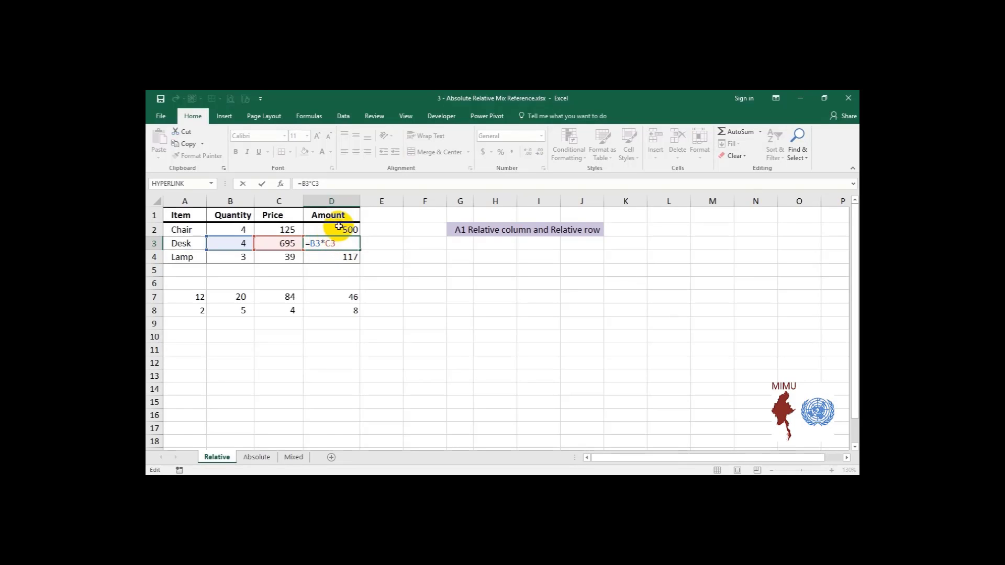
{"action": "double_click", "coordinate": [333, 255]}
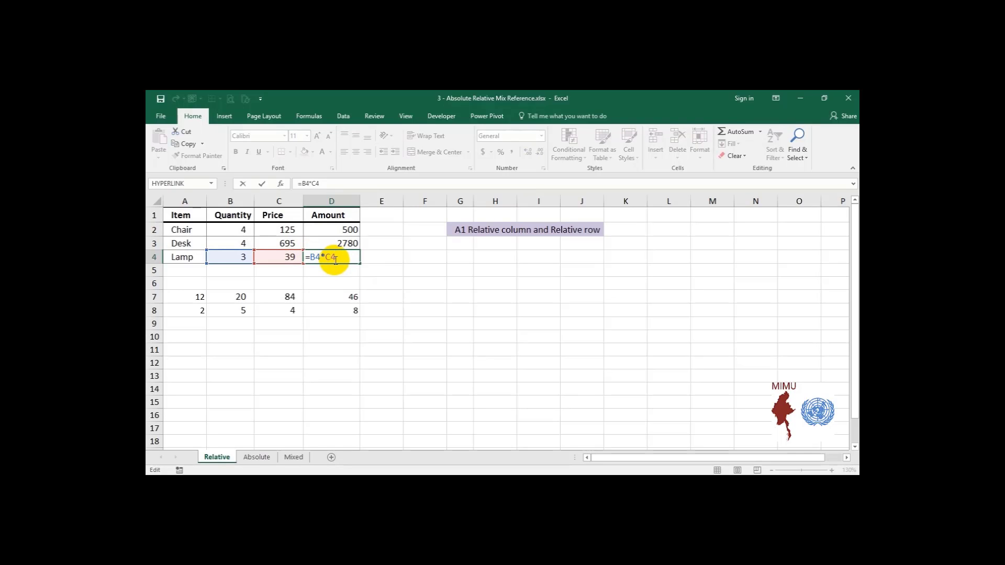
{"action": "key", "text": "Escape"}
{"action": "double_click", "coordinate": [342, 231]}
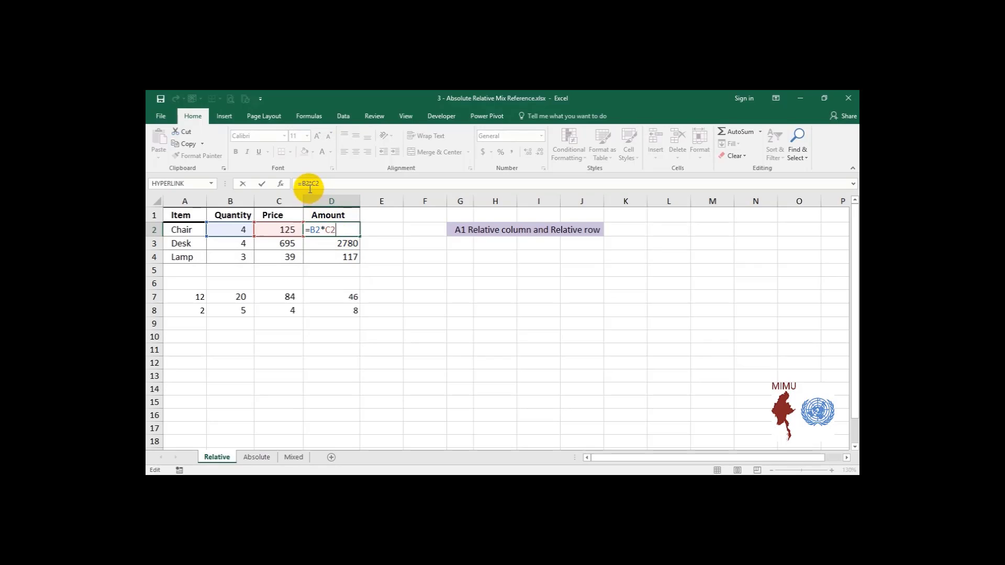
{"action": "key", "text": "Escape"}
{"action": "double_click", "coordinate": [337, 244]}
{"action": "key", "text": "Escape"}
{"action": "double_click", "coordinate": [339, 258]}
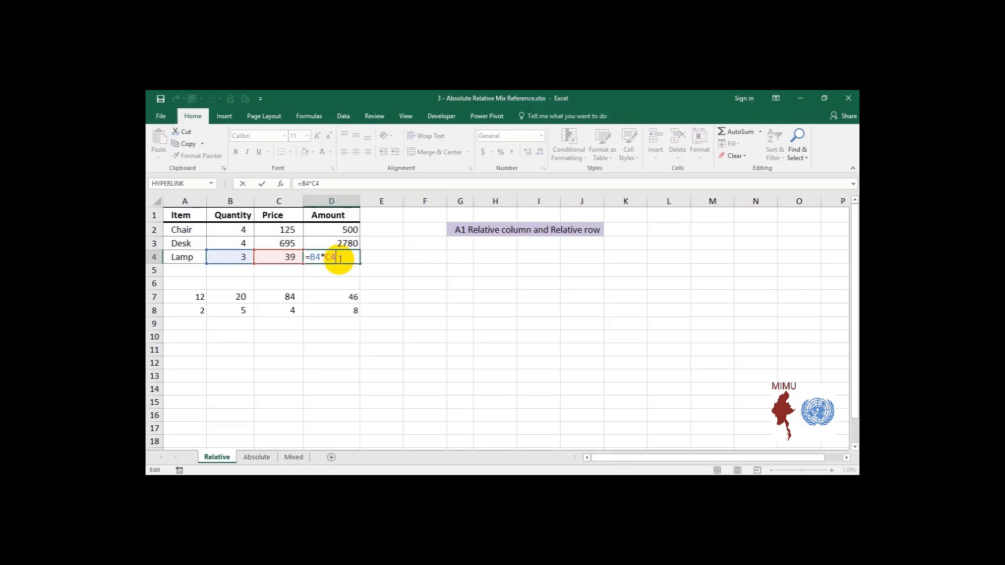
{"action": "key", "text": "Escape"}
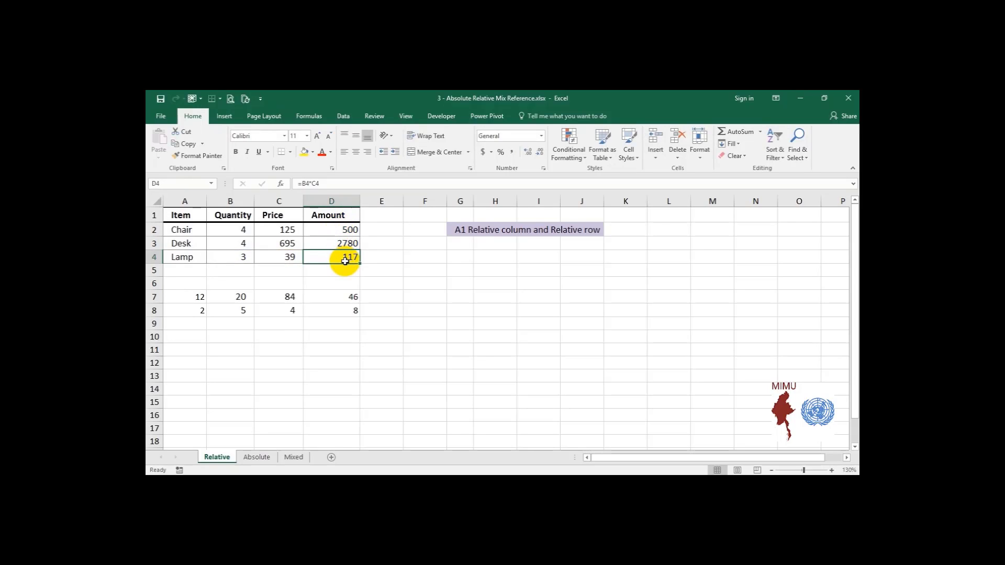
{"action": "left_click", "coordinate": [337, 230]}
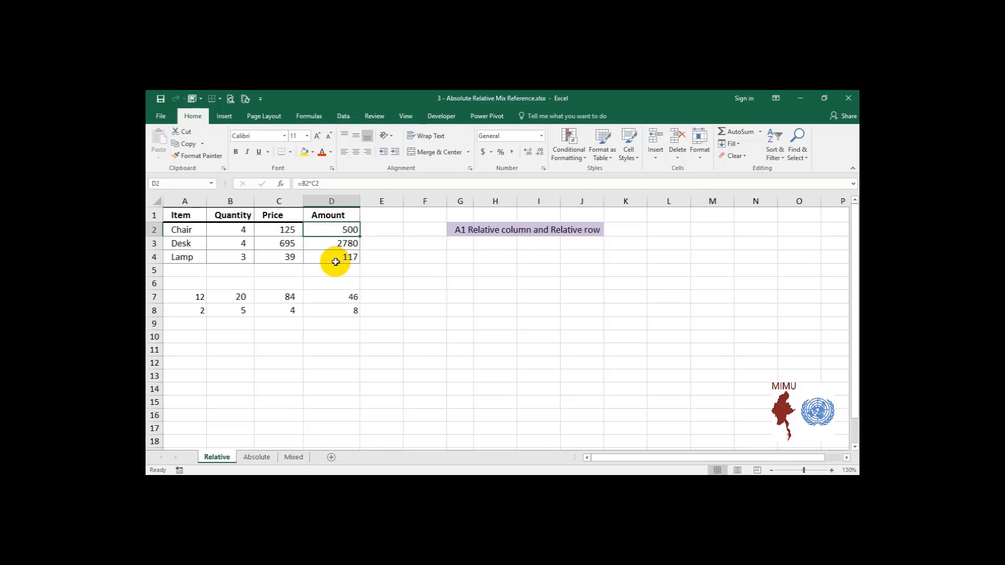
{"action": "double_click", "coordinate": [347, 229]}
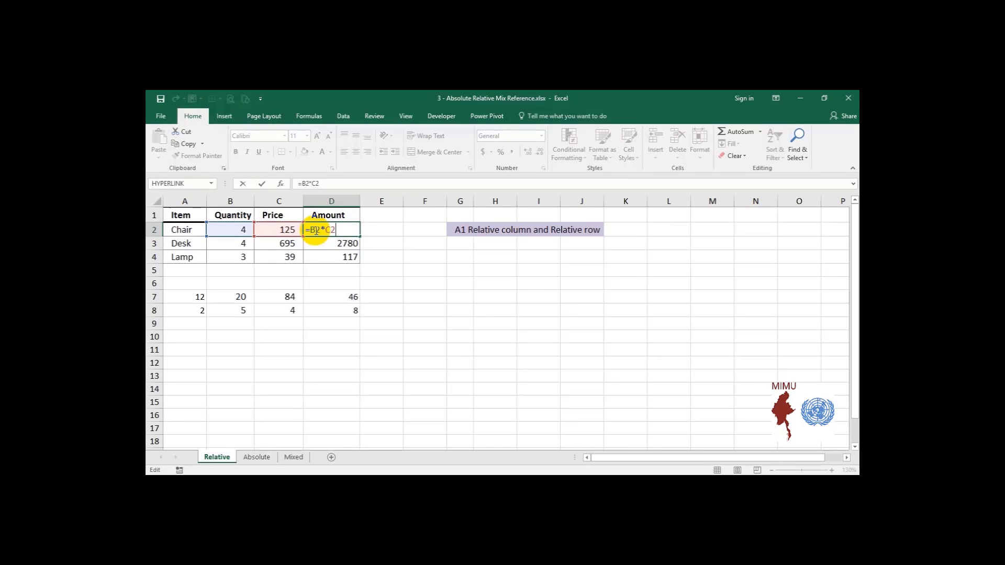
- Add the two numbers in A7 and A8 with the formula =A7+A8 in cell A10
{"action": "left_click", "coordinate": [197, 324]}
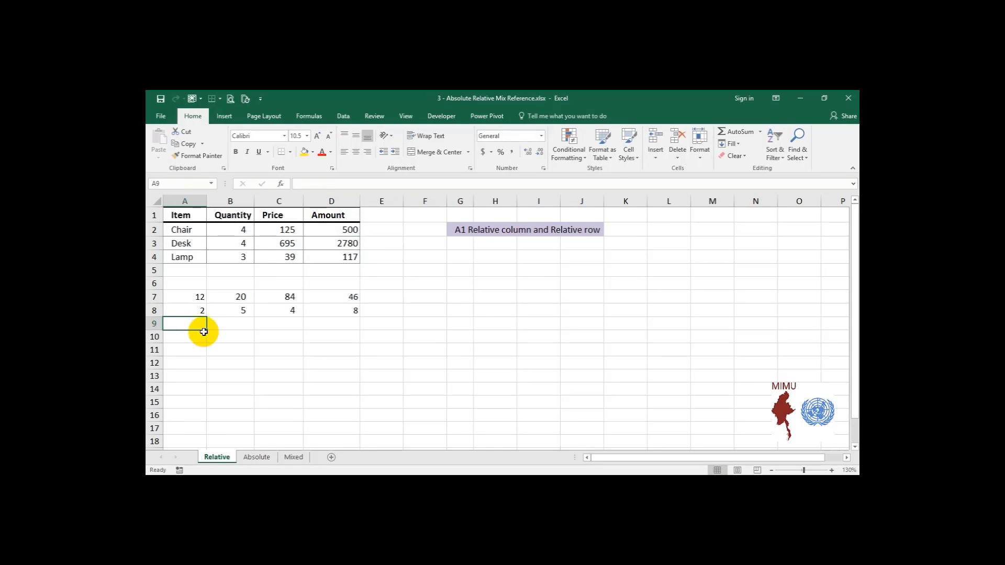
{"action": "left_click", "coordinate": [197, 300]}
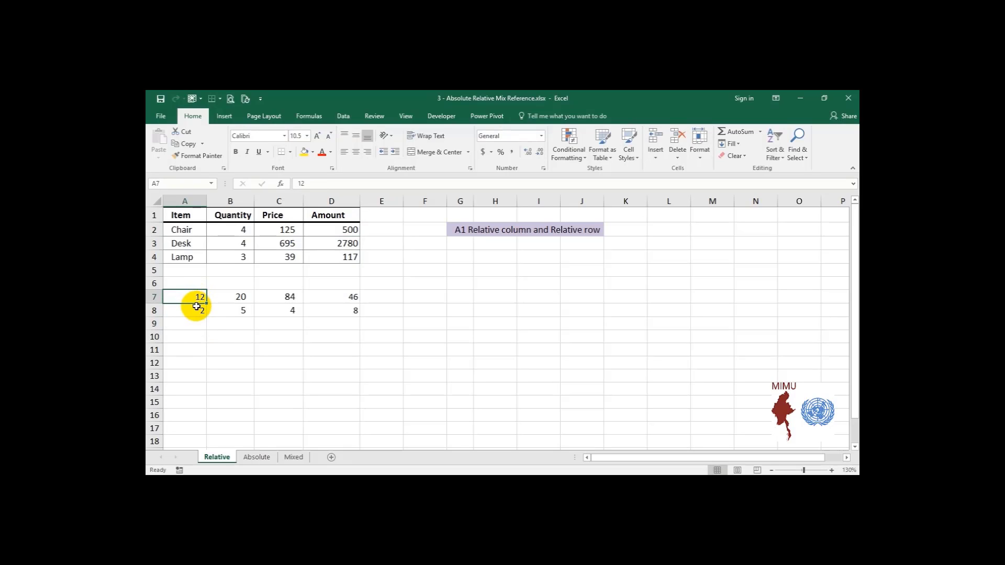
{"action": "left_click", "coordinate": [197, 310]}
{"action": "left_click", "coordinate": [193, 336]}
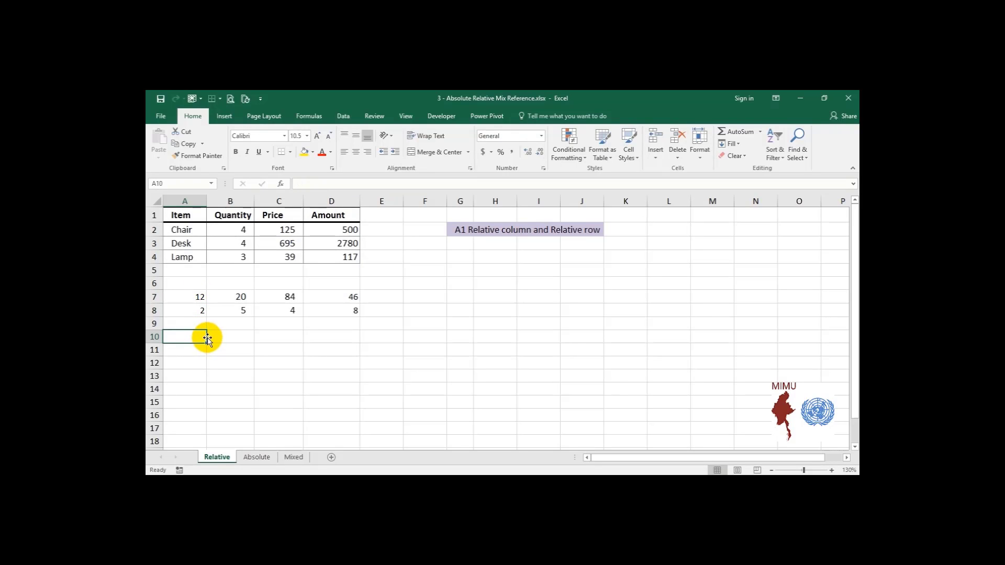
{"action": "type", "text": "="}
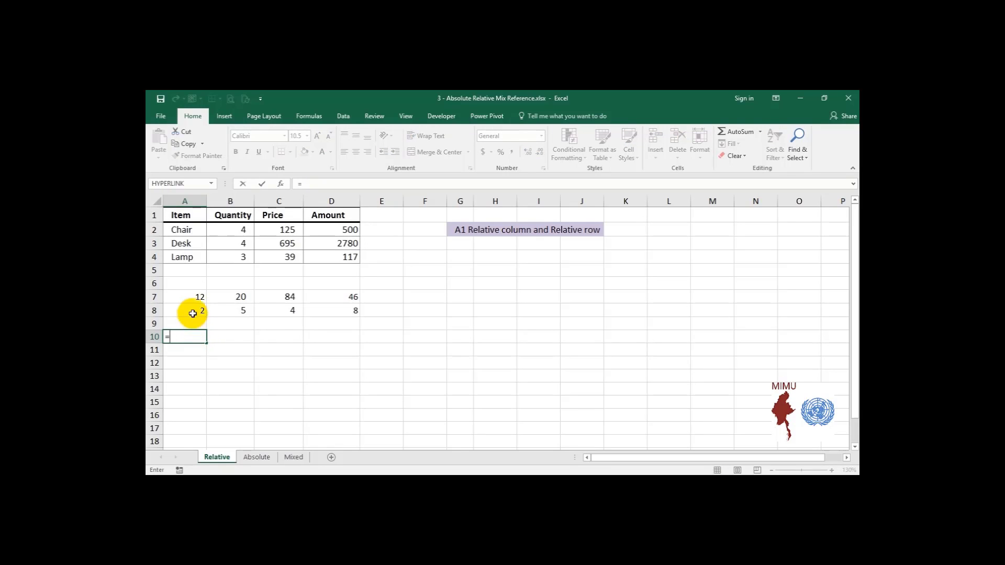
{"action": "left_click", "coordinate": [194, 297]}
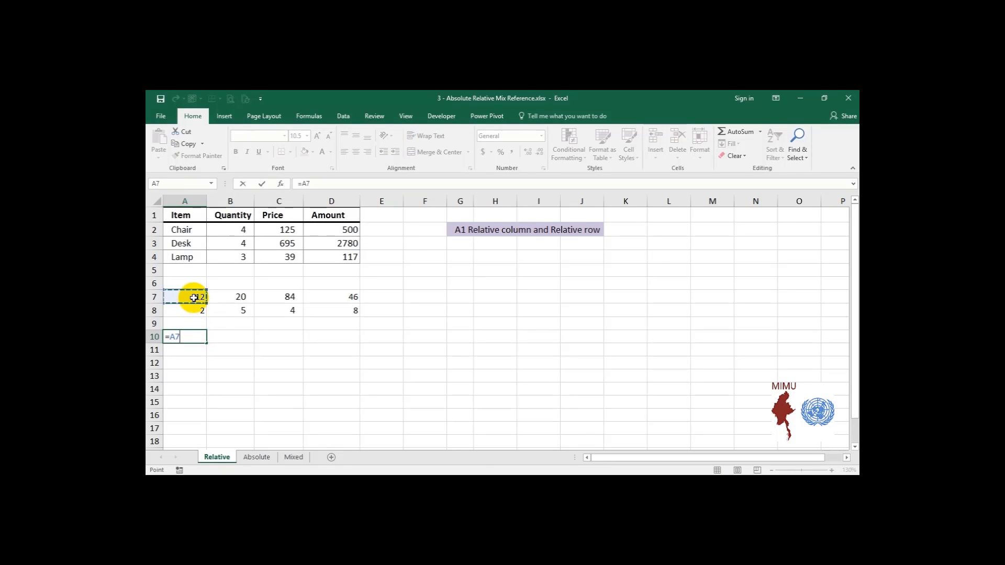
{"action": "type", "text": "+"}
{"action": "left_click", "coordinate": [198, 310]}
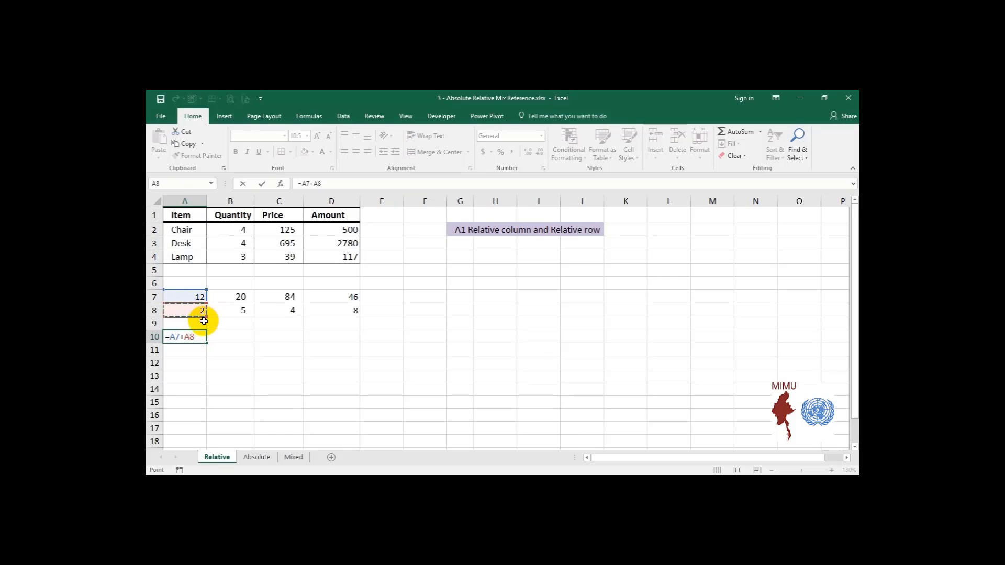
{"action": "key", "text": "Return"}
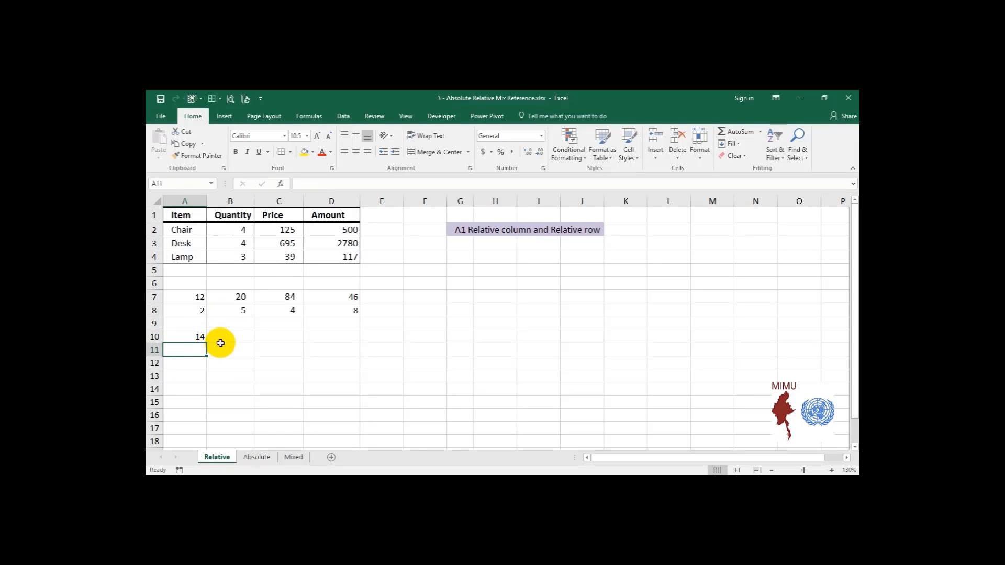
- Fill the sum formula from A10 across row 10 through D10
{"action": "left_click", "coordinate": [218, 336]}
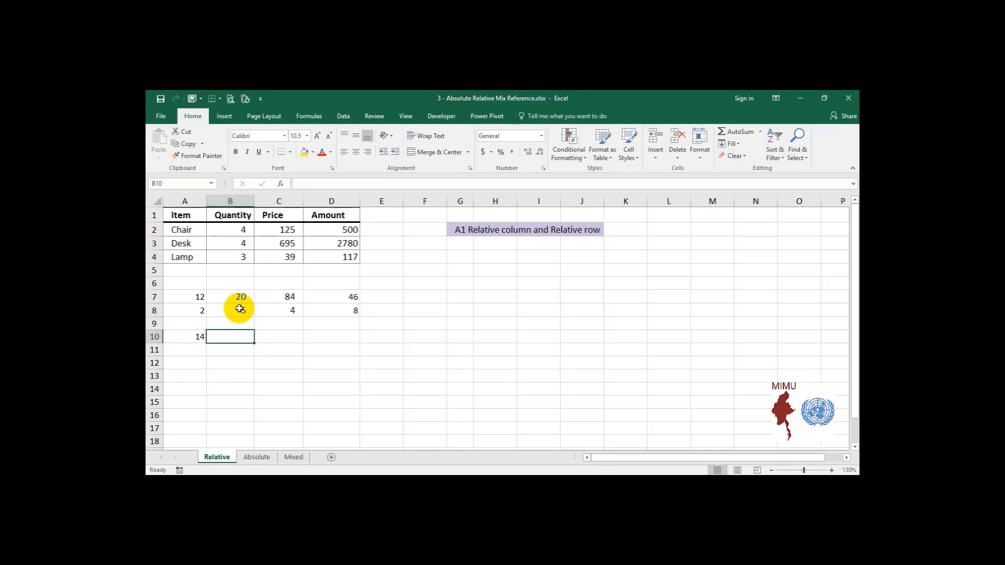
{"action": "left_click", "coordinate": [278, 338]}
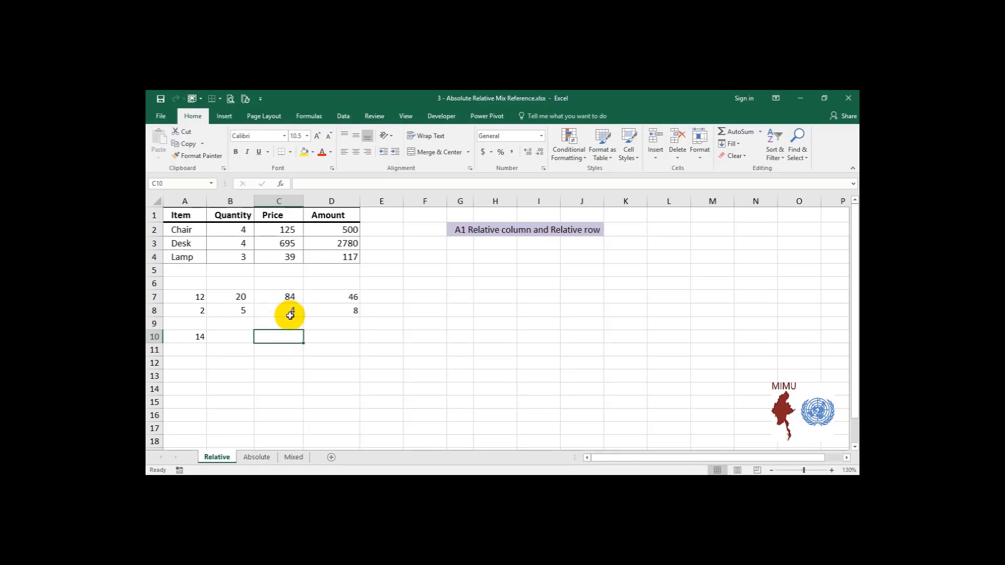
{"action": "left_click", "coordinate": [200, 337]}
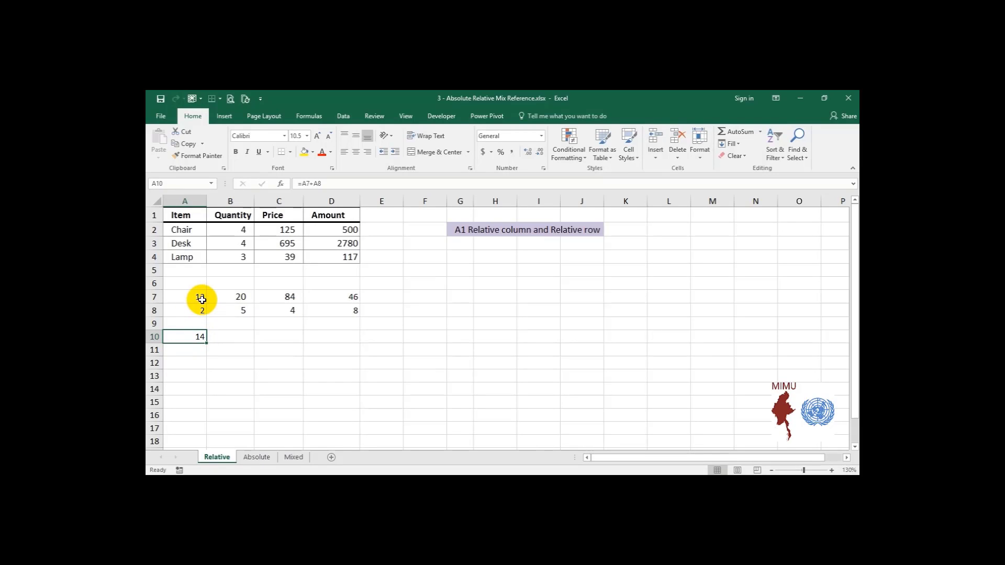
{"action": "double_click", "coordinate": [199, 336]}
{"action": "key", "text": "Escape"}
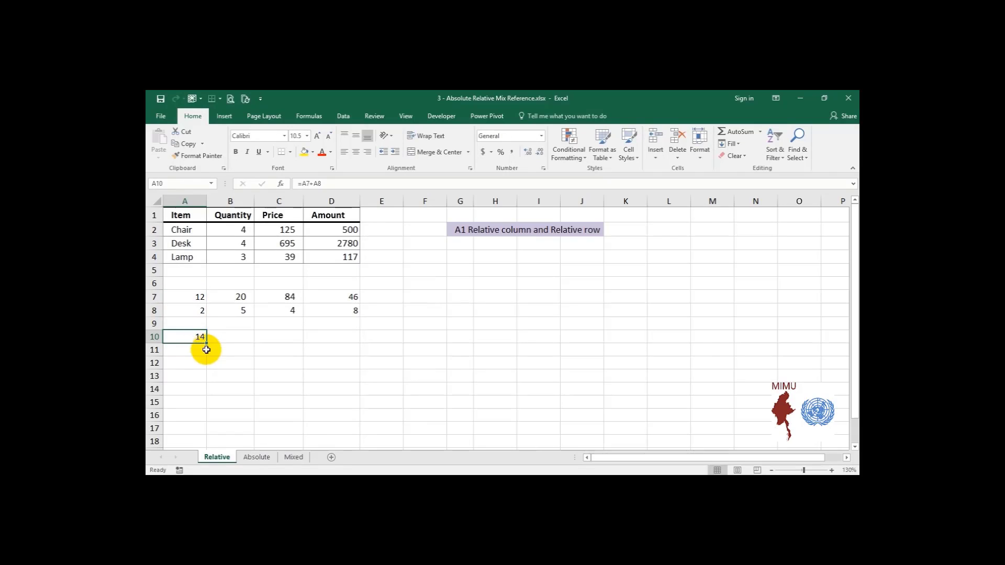
{"action": "left_click_drag", "start_coordinate": [206, 342], "coordinate": [343, 343]}
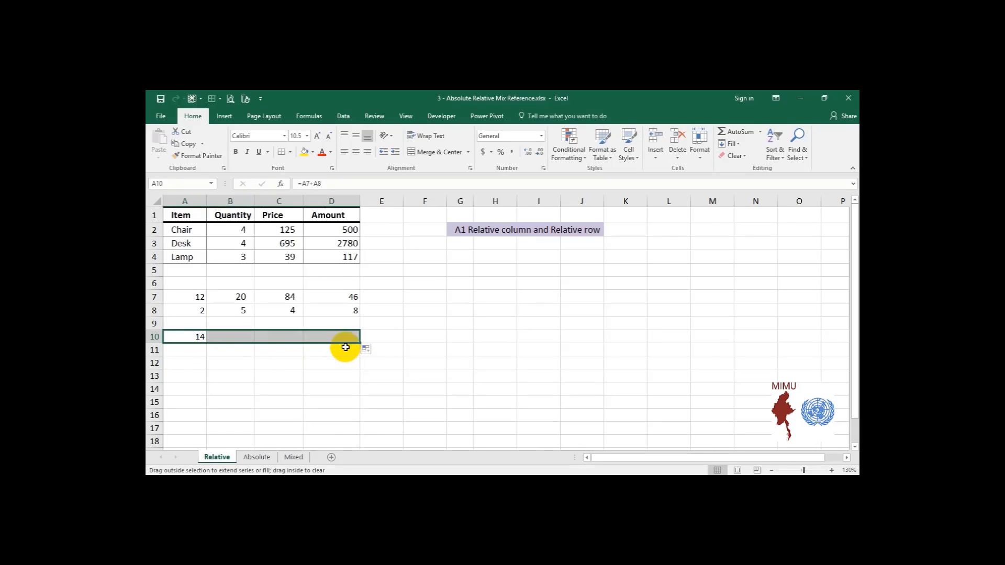
- Examine the sum formulas in A10 to D10 one by one to compare how their column references shift
{"action": "double_click", "coordinate": [200, 336]}
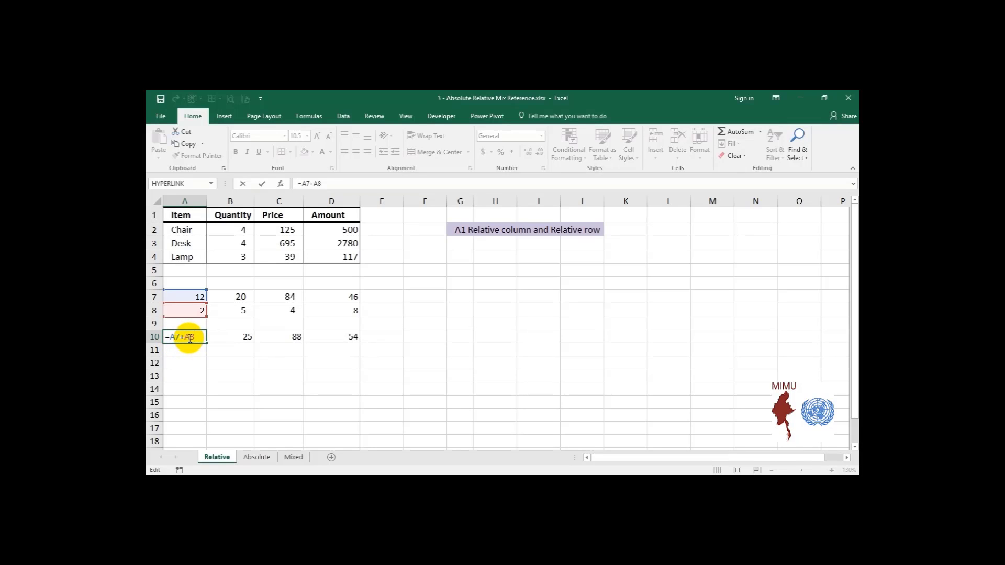
{"action": "key", "text": "Escape"}
{"action": "double_click", "coordinate": [225, 336]}
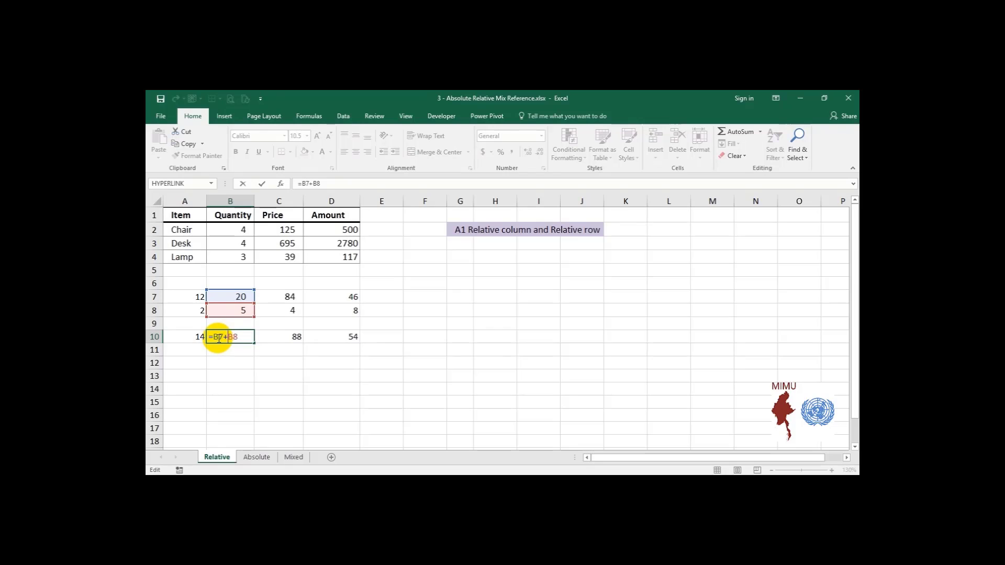
{"action": "key", "text": "Escape"}
{"action": "double_click", "coordinate": [272, 337]}
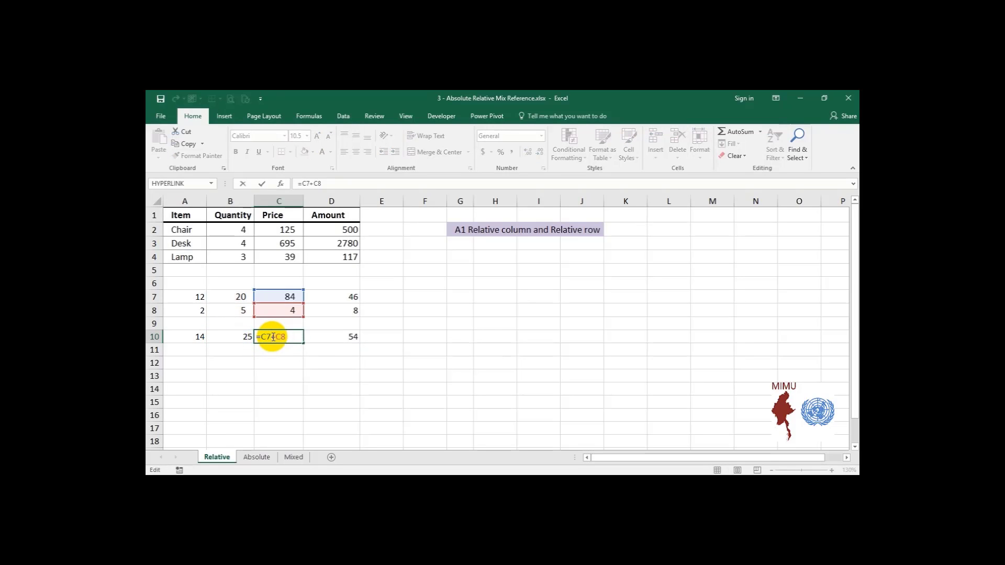
{"action": "key", "text": "Escape"}
{"action": "double_click", "coordinate": [344, 338]}
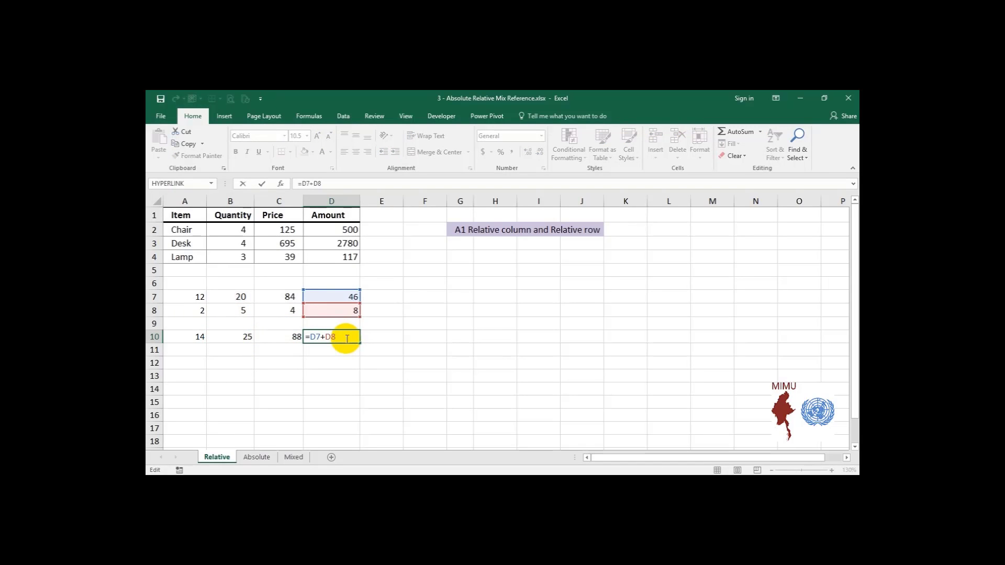
{"action": "key", "text": "Escape"}
{"action": "double_click", "coordinate": [196, 337]}
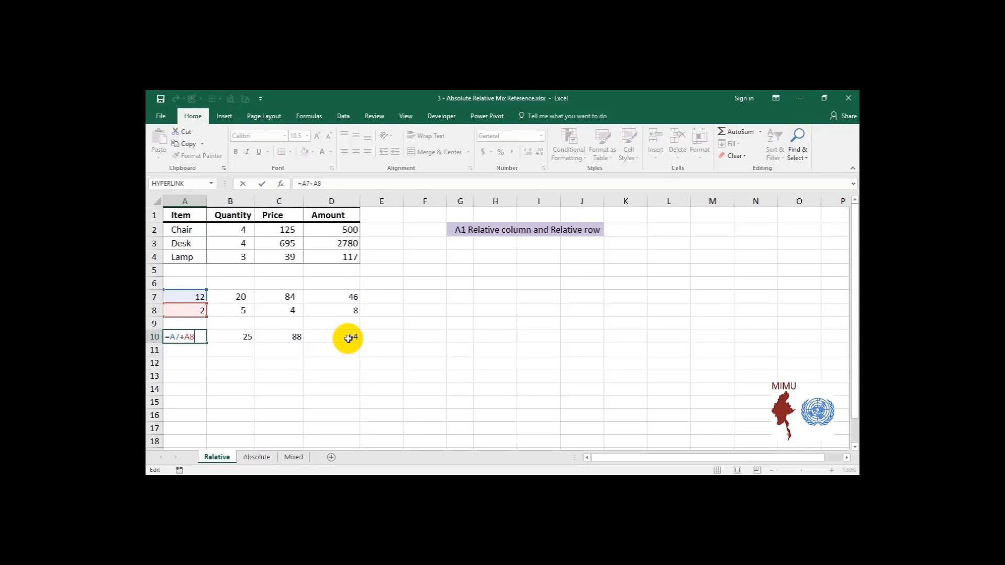
{"action": "key", "text": "ctrl+Return"}
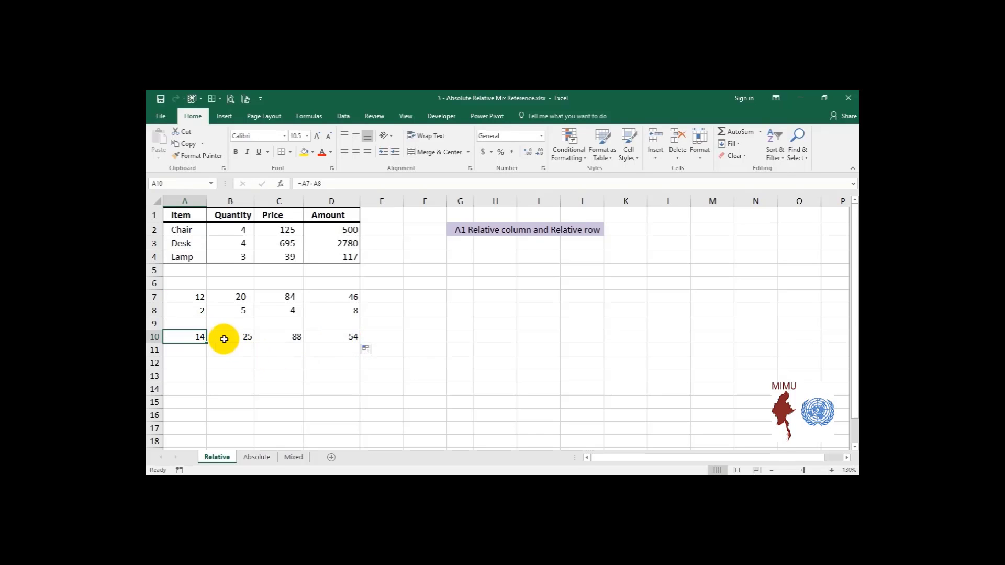
{"action": "double_click", "coordinate": [242, 335]}
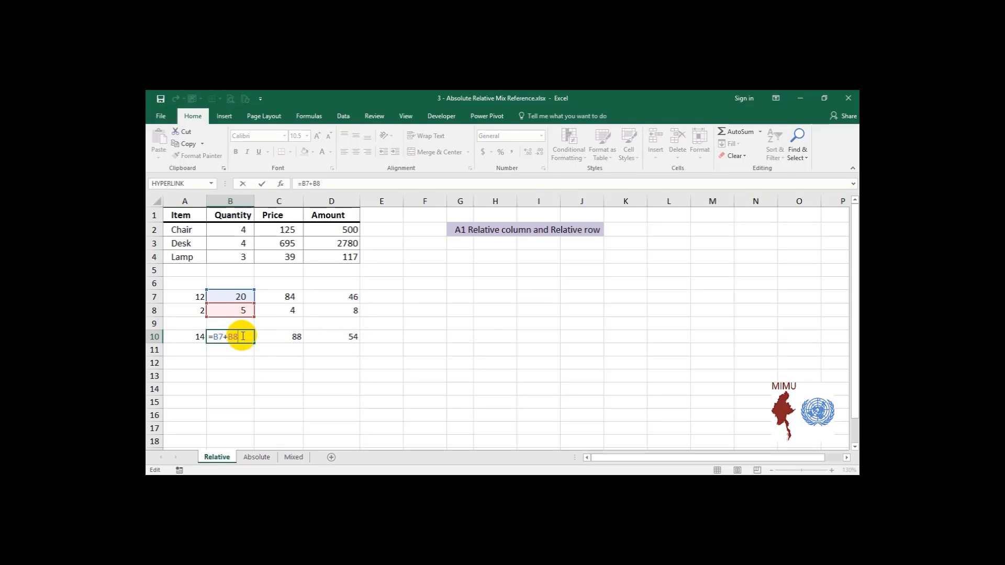
{"action": "key", "text": "ctrl+Return"}
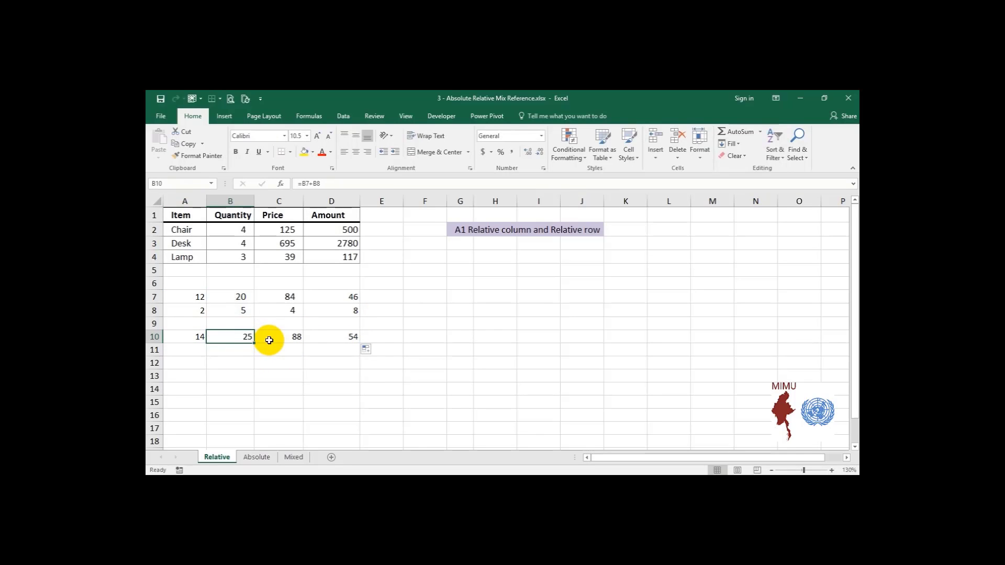
{"action": "double_click", "coordinate": [269, 339]}
{"action": "key", "text": "ctrl+Return"}
{"action": "double_click", "coordinate": [324, 337]}
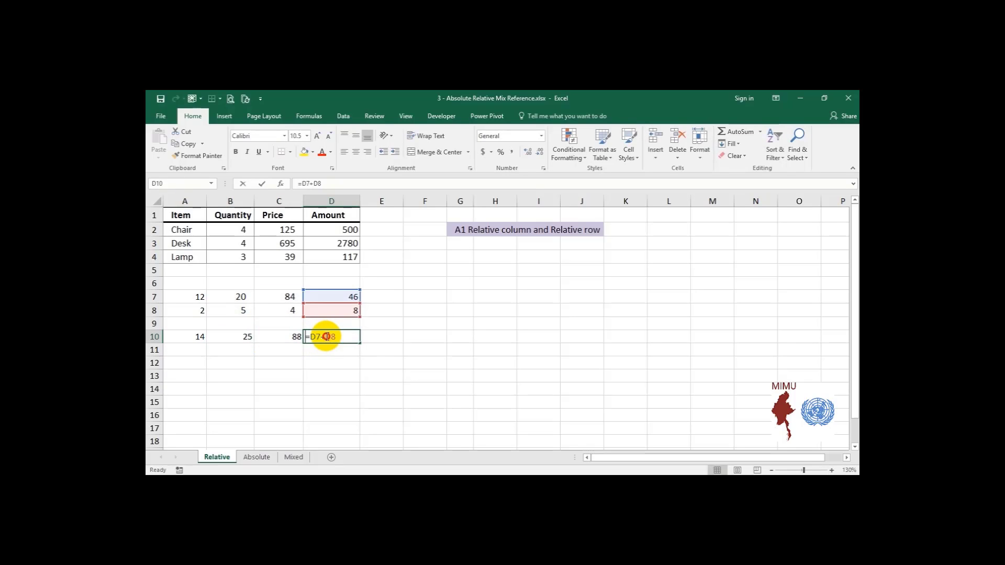
{"action": "key", "text": "ctrl+Return"}
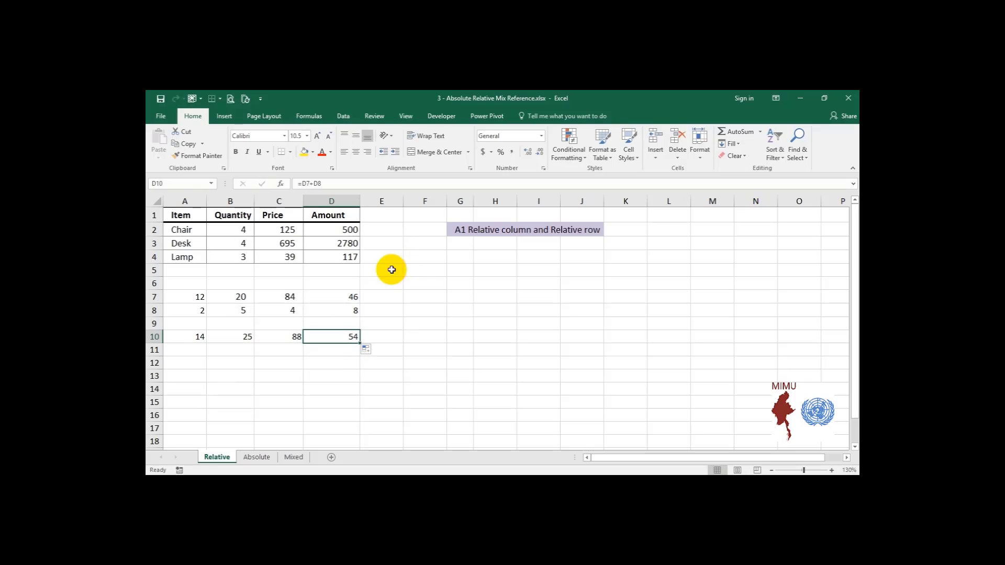
- Examine the column letter and row number in the copied sum formula in cell D10
{"action": "double_click", "coordinate": [347, 339]}
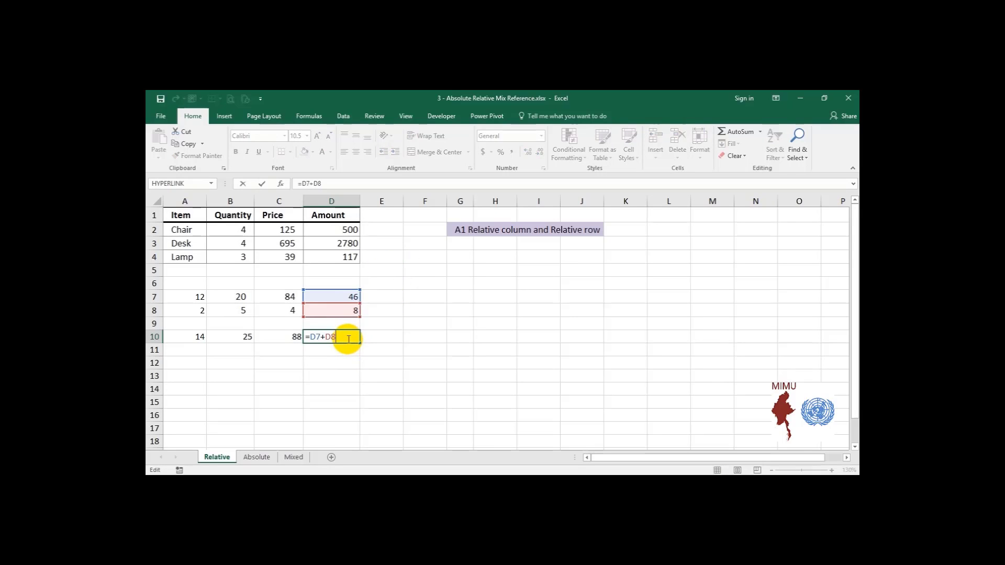
{"action": "left_click", "coordinate": [310, 335]}
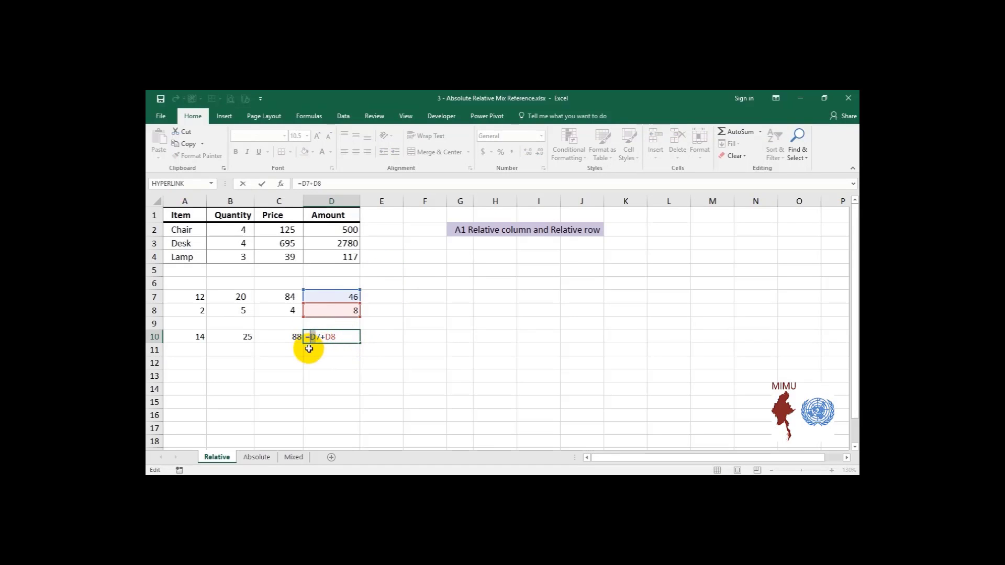
{"action": "left_click_drag", "start_coordinate": [317, 352], "coordinate": [320, 339]}
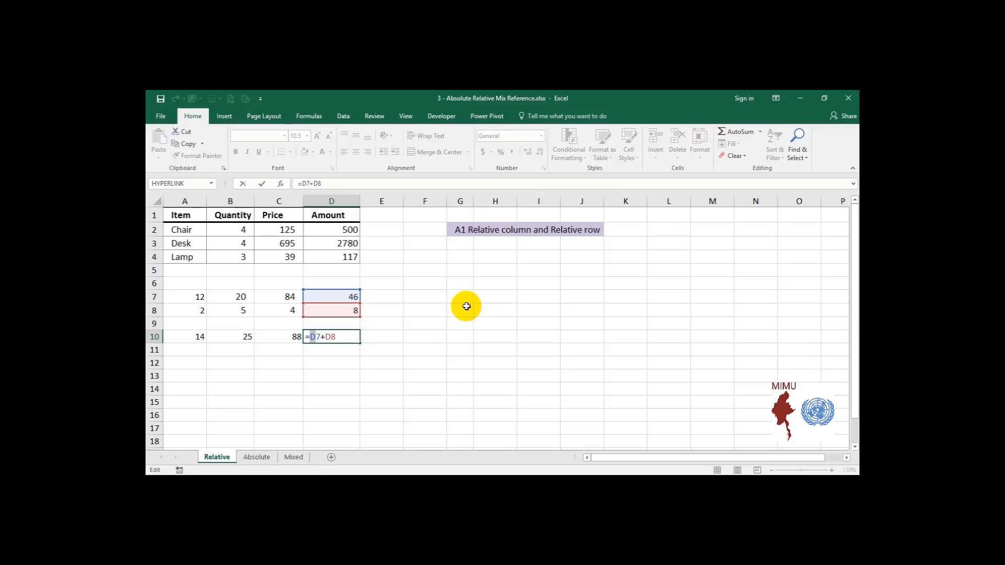
{"action": "key", "text": "ctrl+Return"}
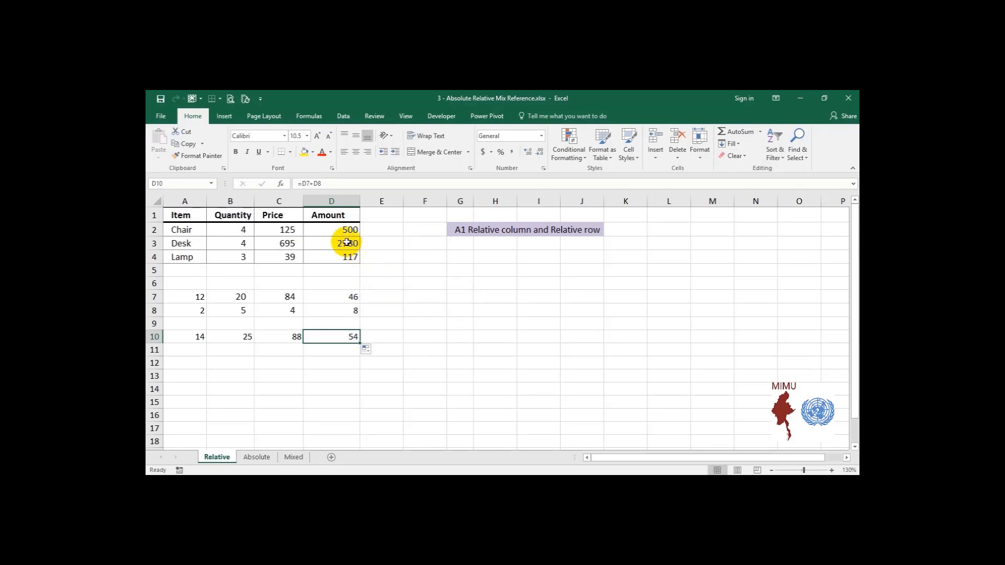
{"action": "left_click", "coordinate": [418, 270]}
{"action": "type", "text": "="}
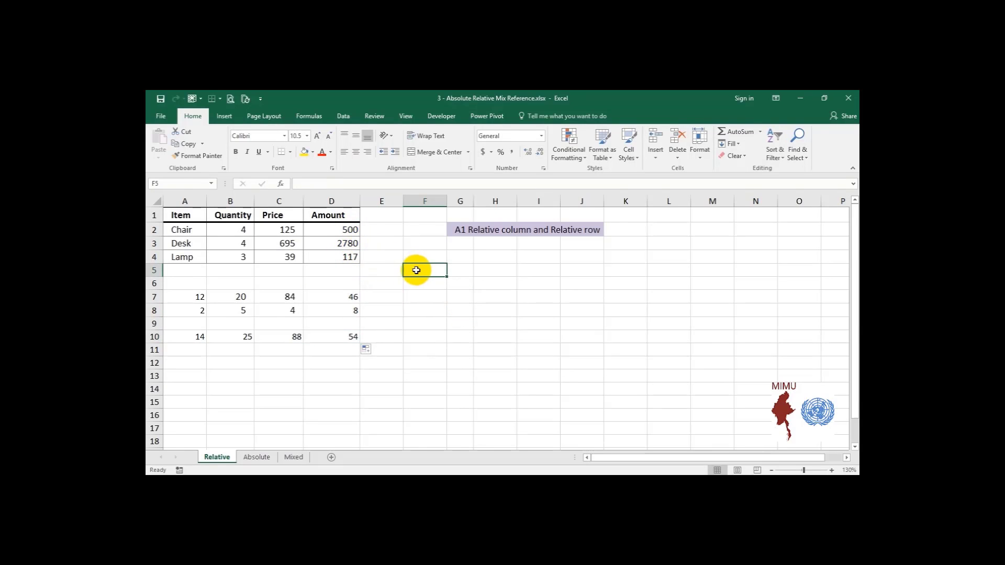
{"action": "left_click", "coordinate": [184, 215]}
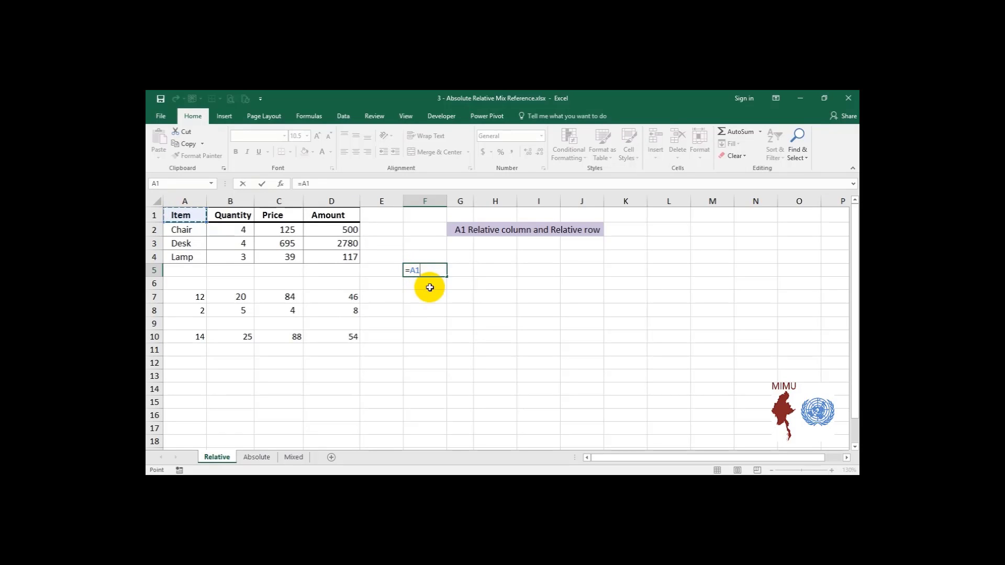
{"action": "key", "text": "Escape"}
- Open the Absolute sheet and examine the monthly incomes and the range summed by the total in B11
{"action": "left_click", "coordinate": [256, 457]}
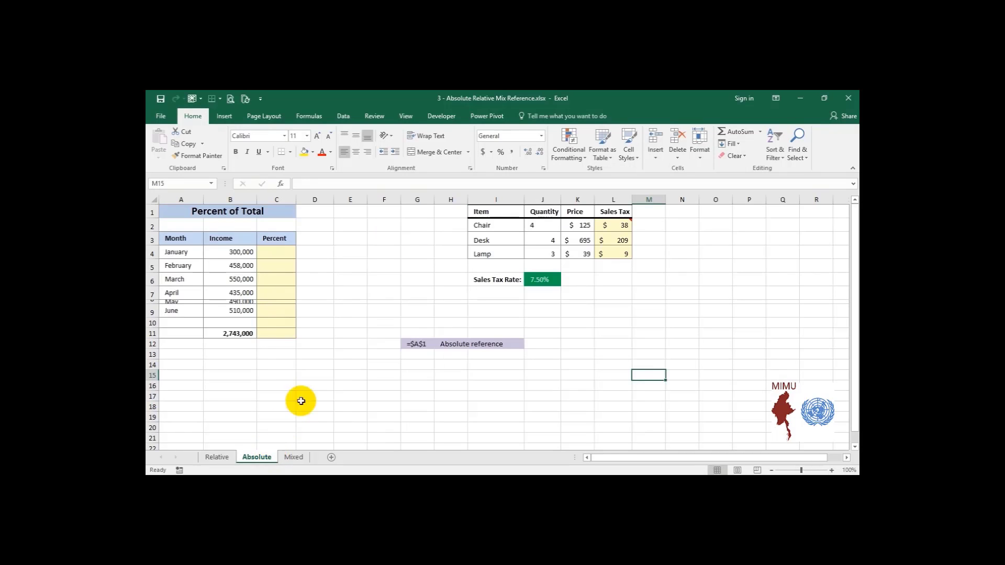
{"action": "left_click", "coordinate": [273, 360]}
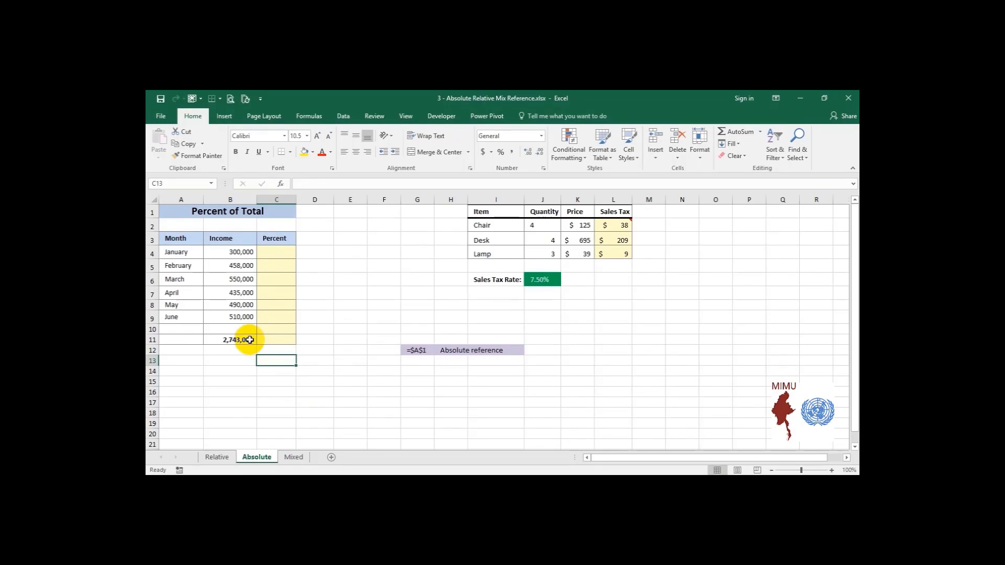
{"action": "left_click_drag", "start_coordinate": [190, 253], "coordinate": [188, 317]}
{"action": "left_click_drag", "start_coordinate": [236, 254], "coordinate": [246, 317]}
{"action": "double_click", "coordinate": [236, 338]}
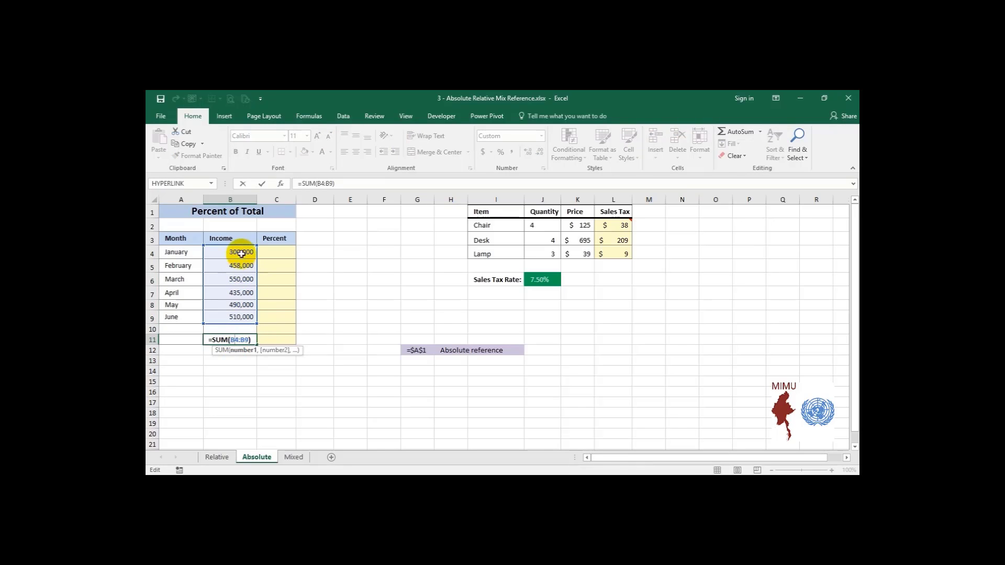
{"action": "key", "text": "ctrl+Return"}
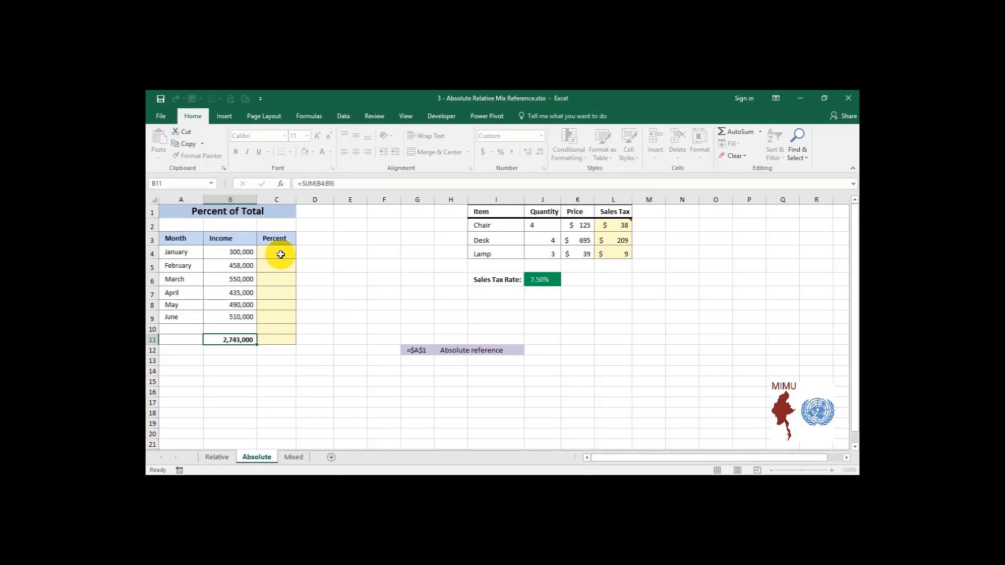
- Examine which income cell and total cell the January and February percentages need for their division
{"action": "left_click", "coordinate": [281, 254]}
{"action": "left_click", "coordinate": [240, 253]}
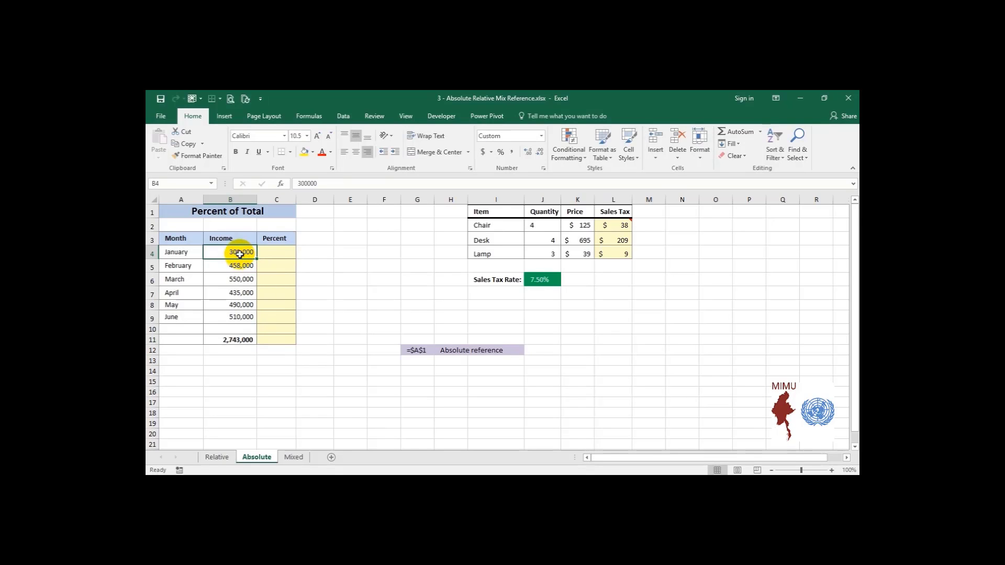
{"action": "left_click", "coordinate": [239, 339]}
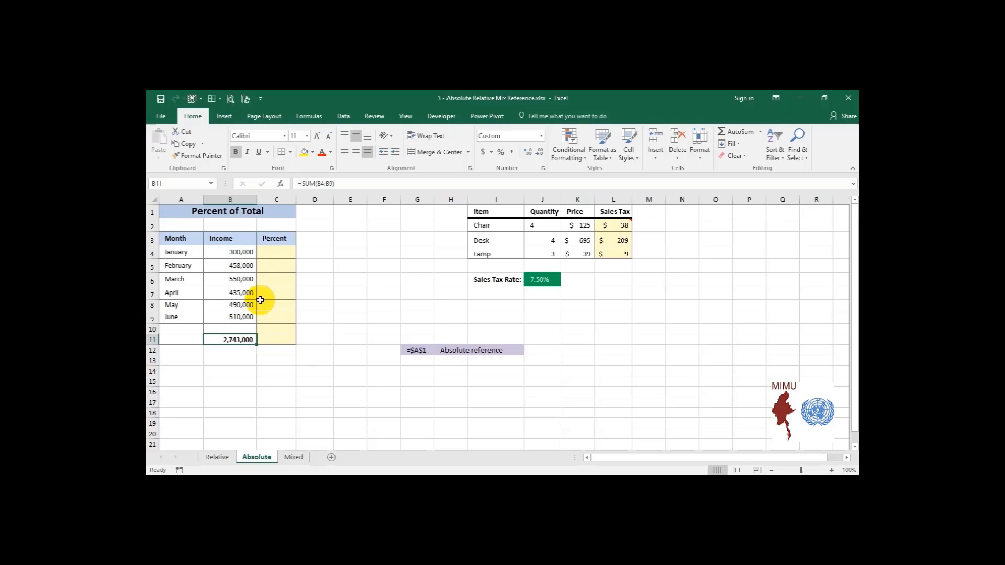
{"action": "left_click", "coordinate": [274, 256]}
{"action": "left_click", "coordinate": [273, 264]}
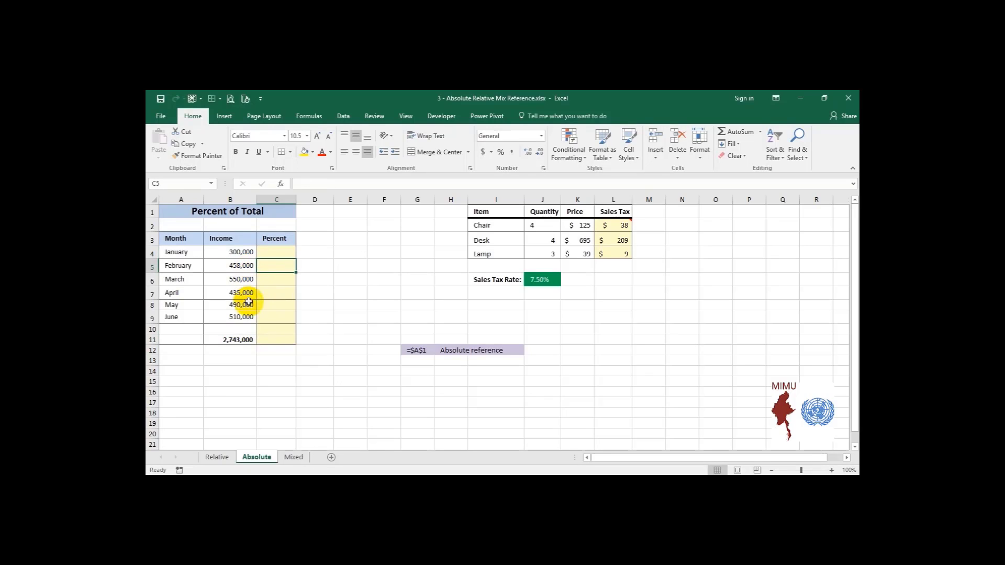
{"action": "left_click", "coordinate": [275, 253]}
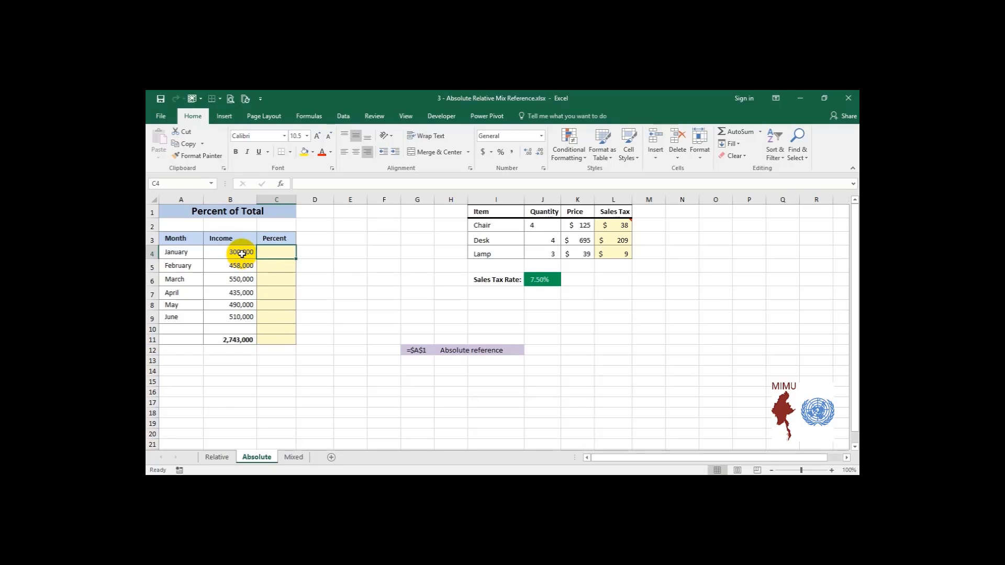
{"action": "left_click", "coordinate": [228, 339]}
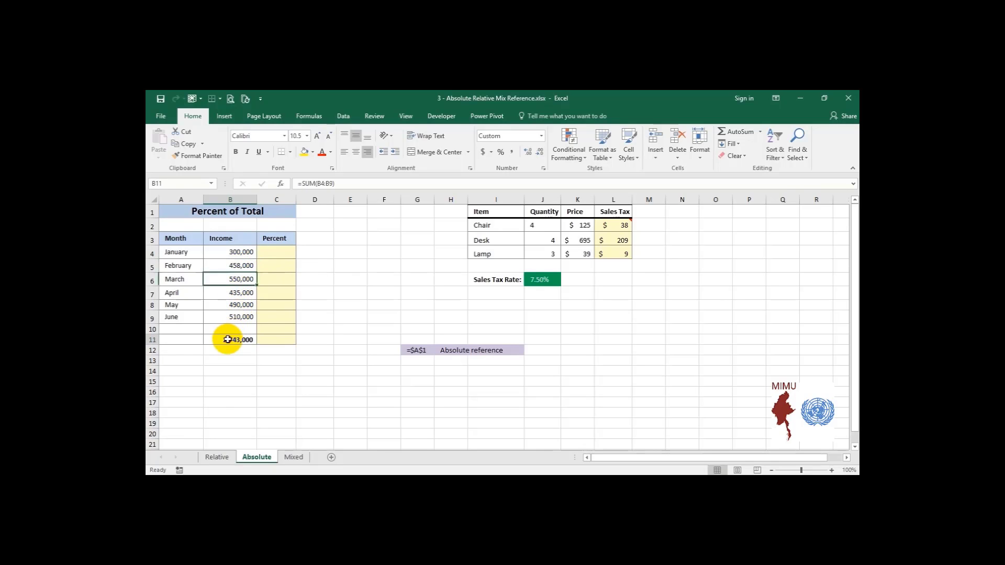
{"action": "left_click", "coordinate": [260, 266]}
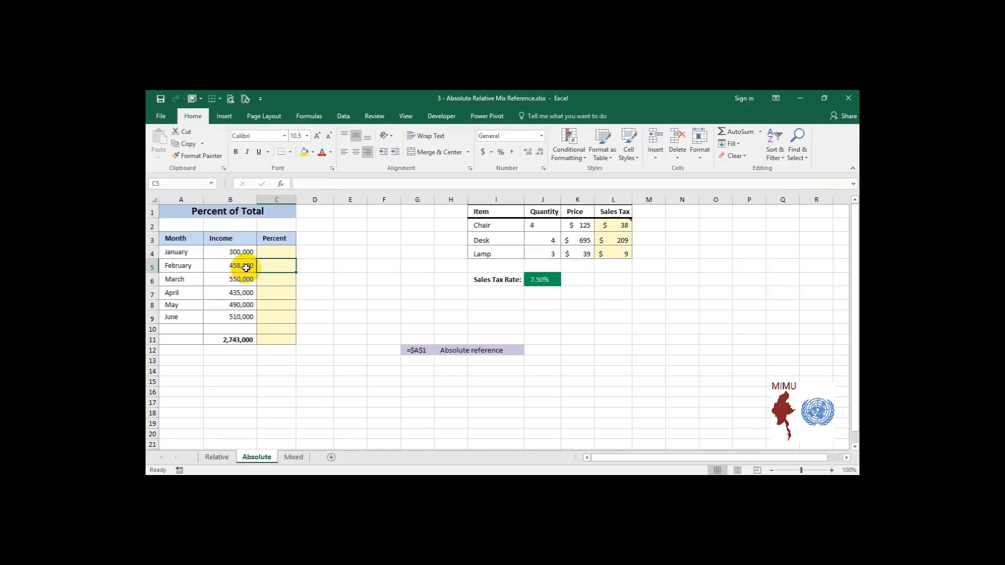
{"action": "left_click", "coordinate": [246, 268]}
{"action": "left_click", "coordinate": [239, 338]}
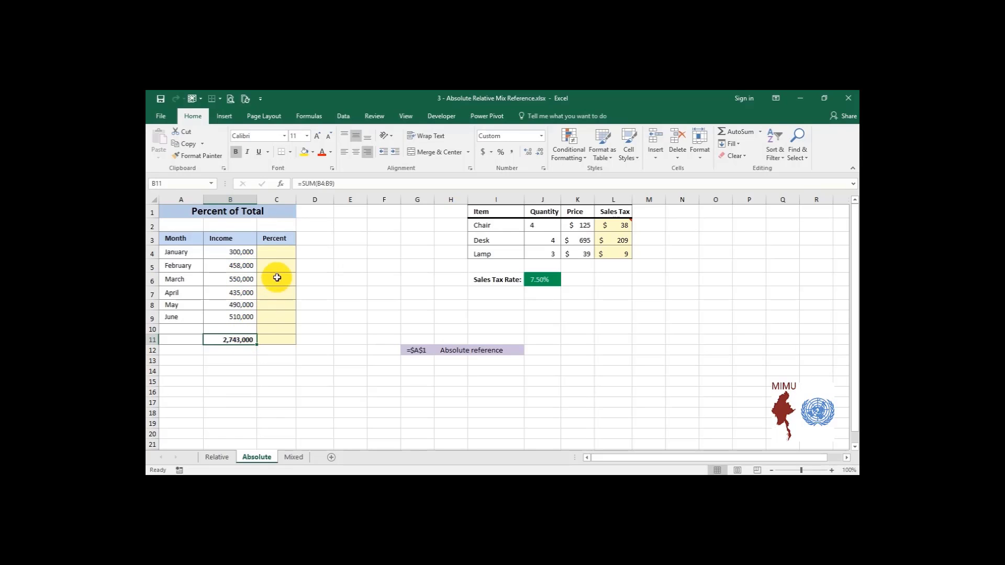
- Compare the income cells that change from month to month with the single total in B11 shared by every percentage
{"action": "left_click", "coordinate": [275, 252]}
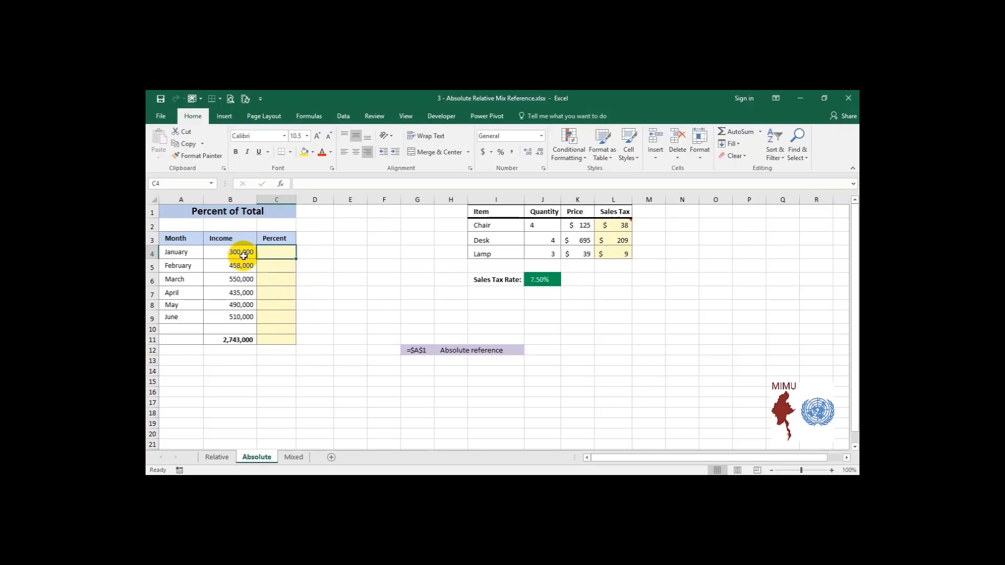
{"action": "left_click", "coordinate": [275, 264]}
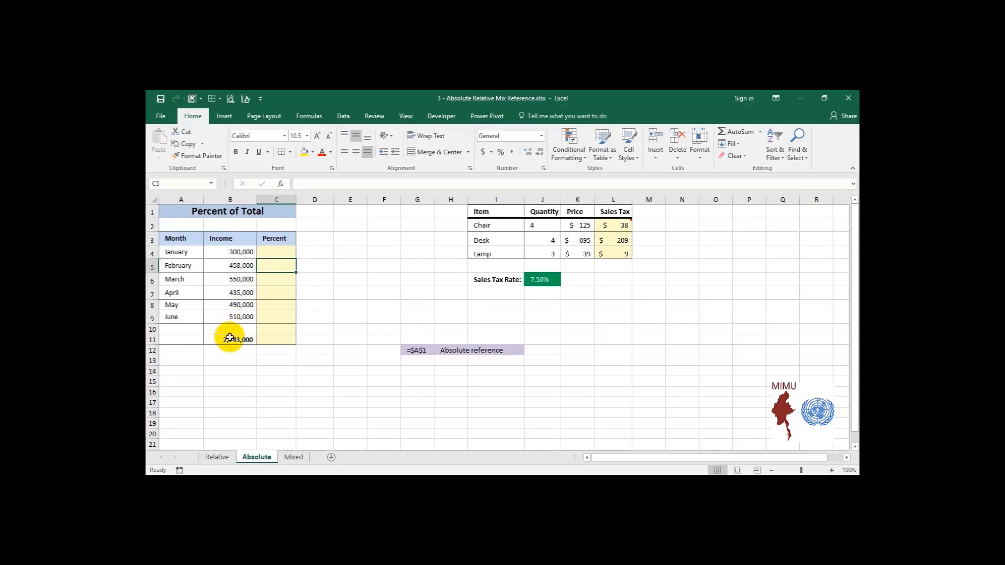
{"action": "left_click", "coordinate": [274, 253]}
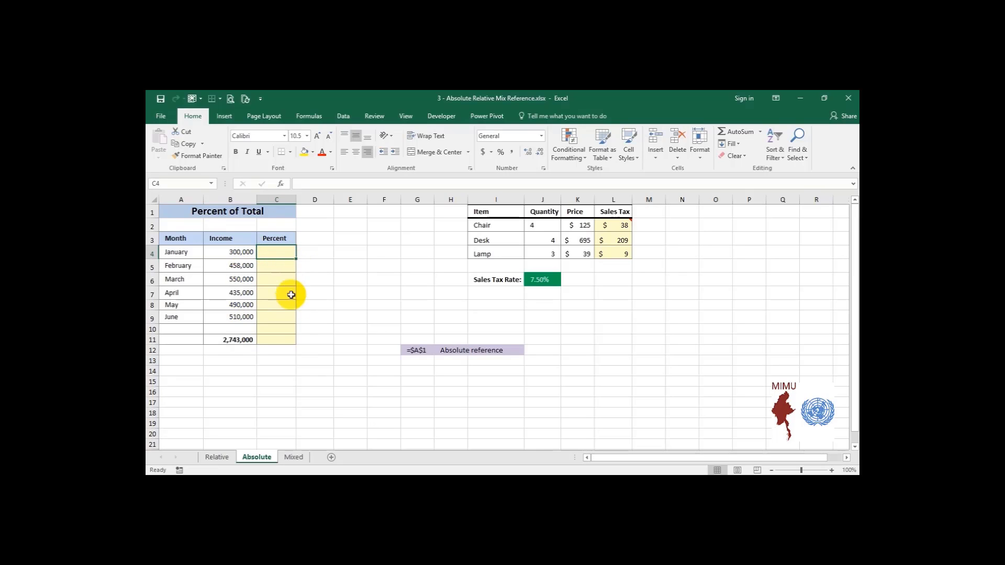
{"action": "left_click", "coordinate": [248, 252]}
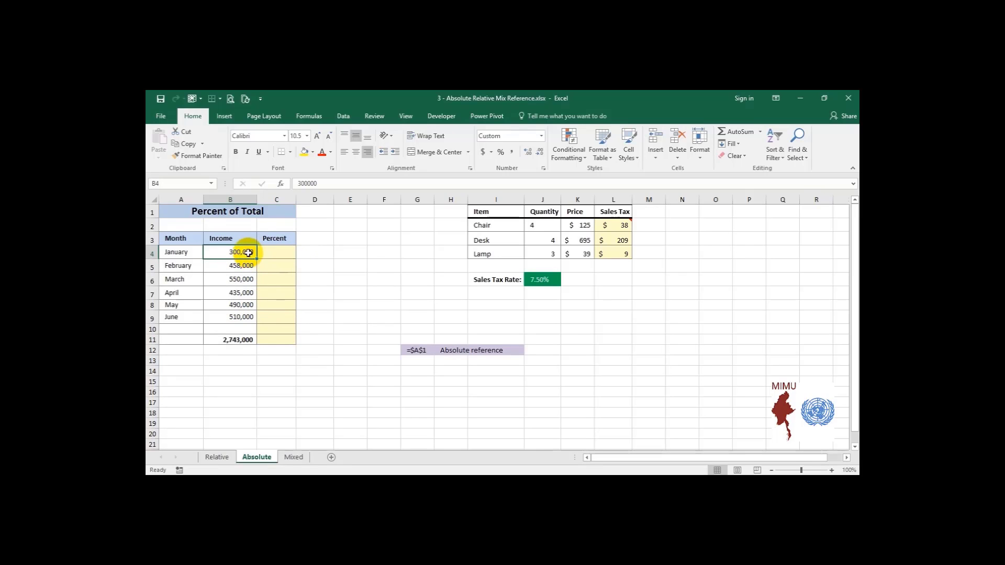
{"action": "left_click", "coordinate": [263, 267]}
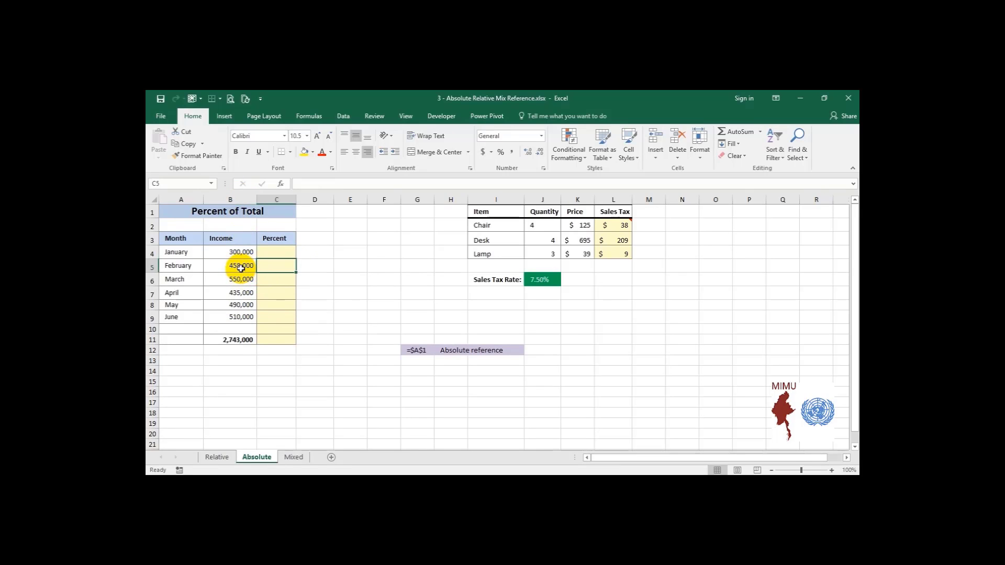
{"action": "left_click", "coordinate": [241, 268]}
{"action": "left_click", "coordinate": [252, 279]}
{"action": "left_click", "coordinate": [247, 296]}
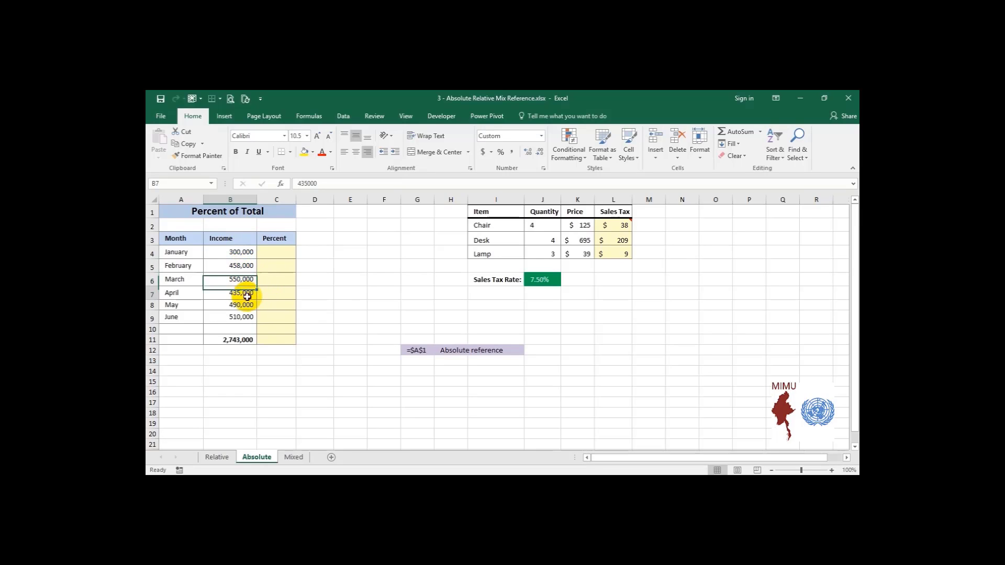
{"action": "left_click", "coordinate": [271, 254]}
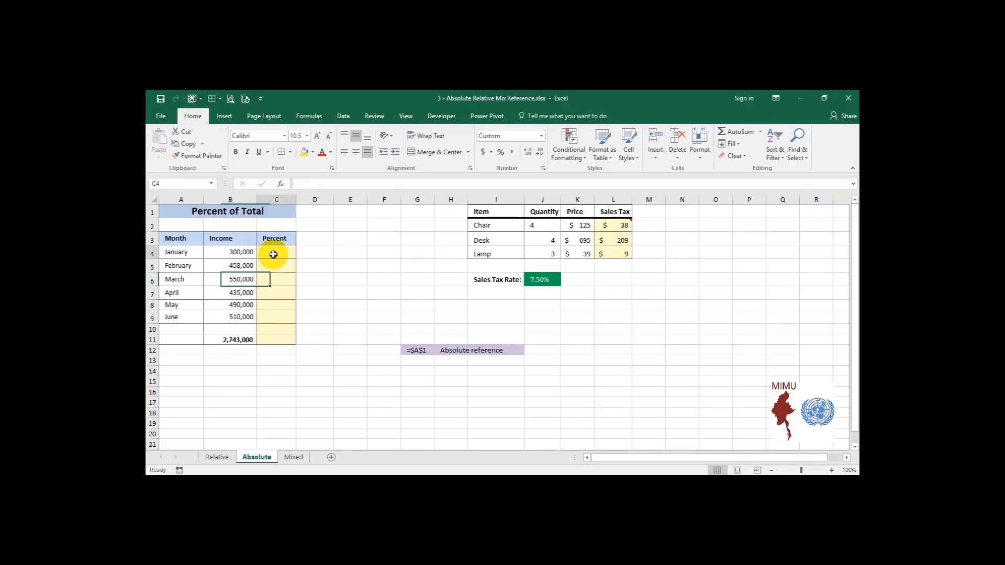
{"action": "left_click", "coordinate": [236, 337]}
{"action": "left_click", "coordinate": [271, 253]}
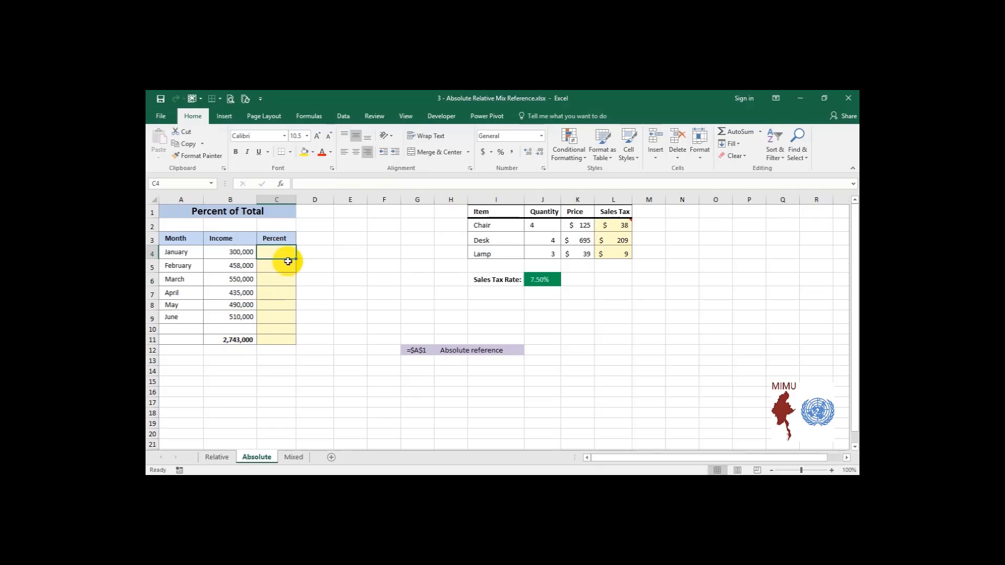
{"action": "left_click", "coordinate": [235, 357]}
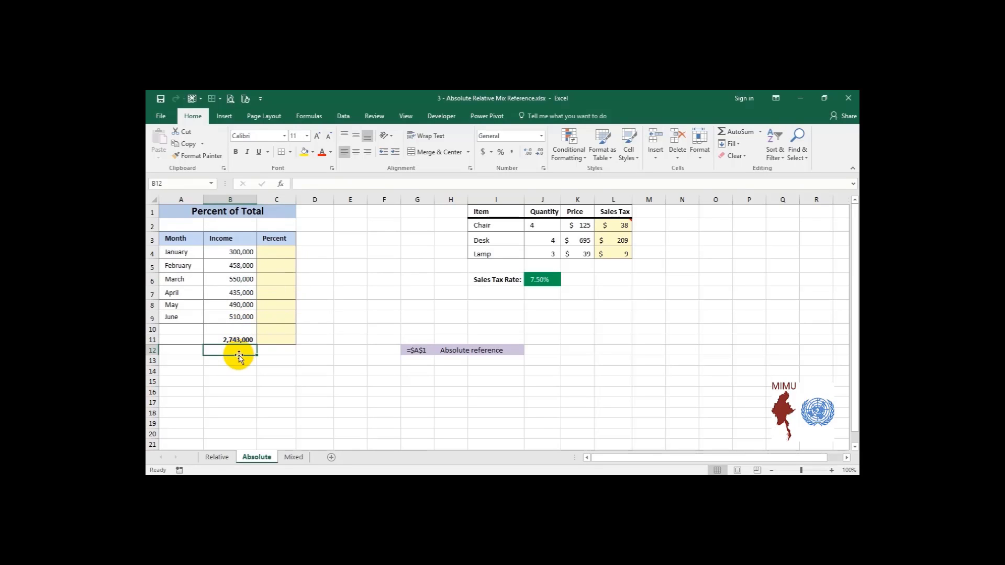
{"action": "left_click", "coordinate": [237, 340]}
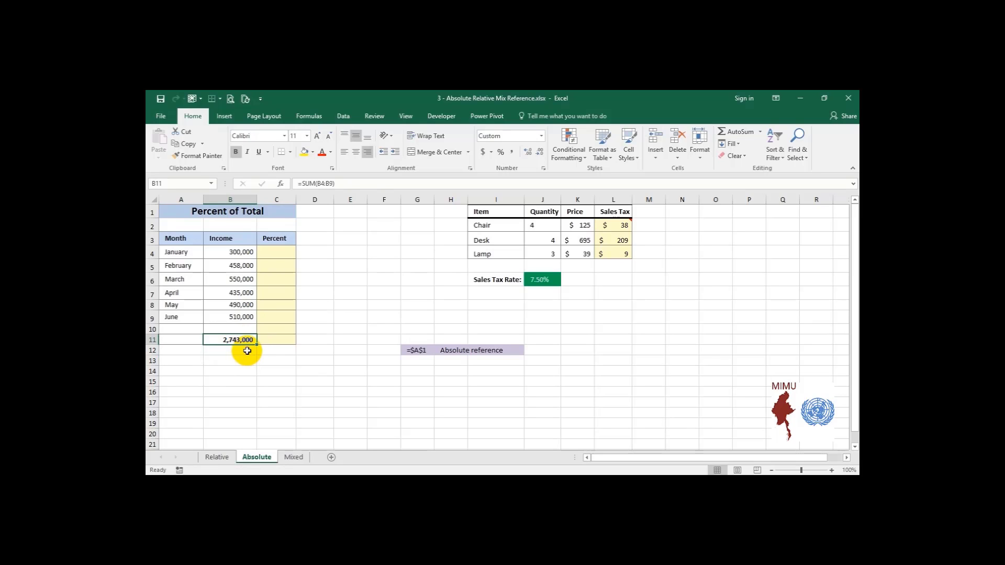
- Calculate January's share of total income in C4 with the formula =B4/$B$11, locking the total's column and row
{"action": "left_click", "coordinate": [280, 255]}
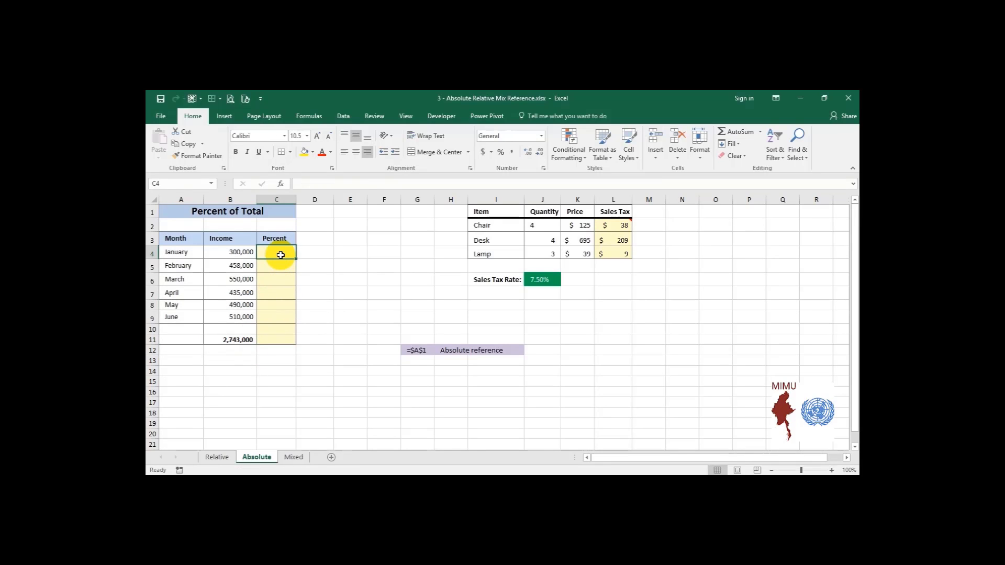
{"action": "type", "text": "="}
{"action": "left_click", "coordinate": [239, 252]}
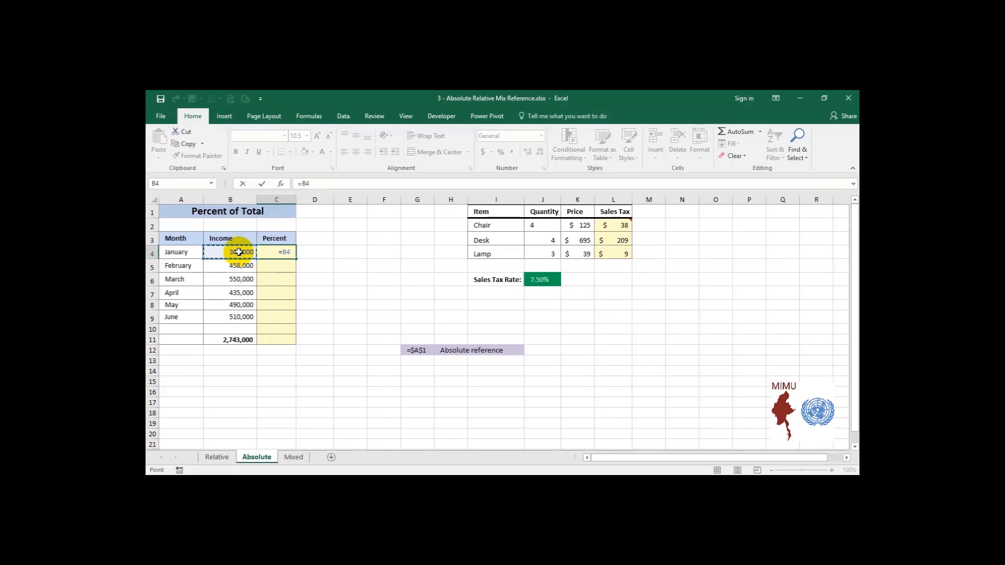
{"action": "type", "text": "/"}
{"action": "left_click", "coordinate": [237, 339]}
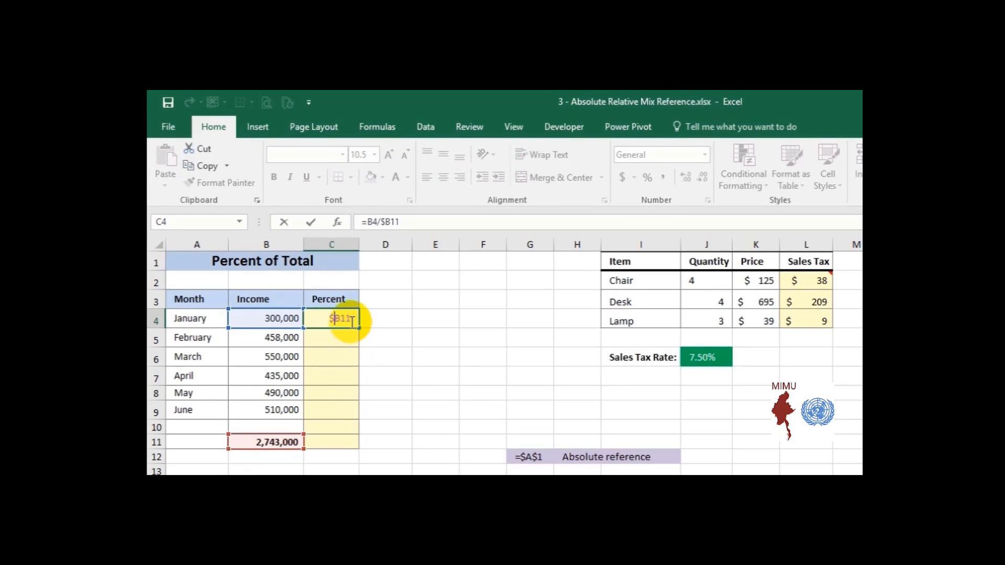
{"action": "key", "text": "Right"}
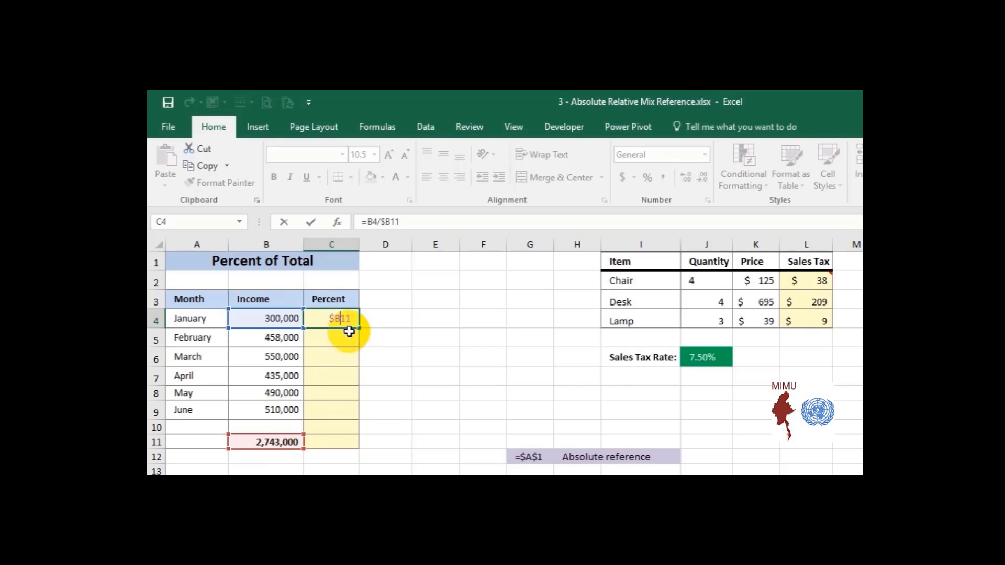
{"action": "type", "text": "$"}
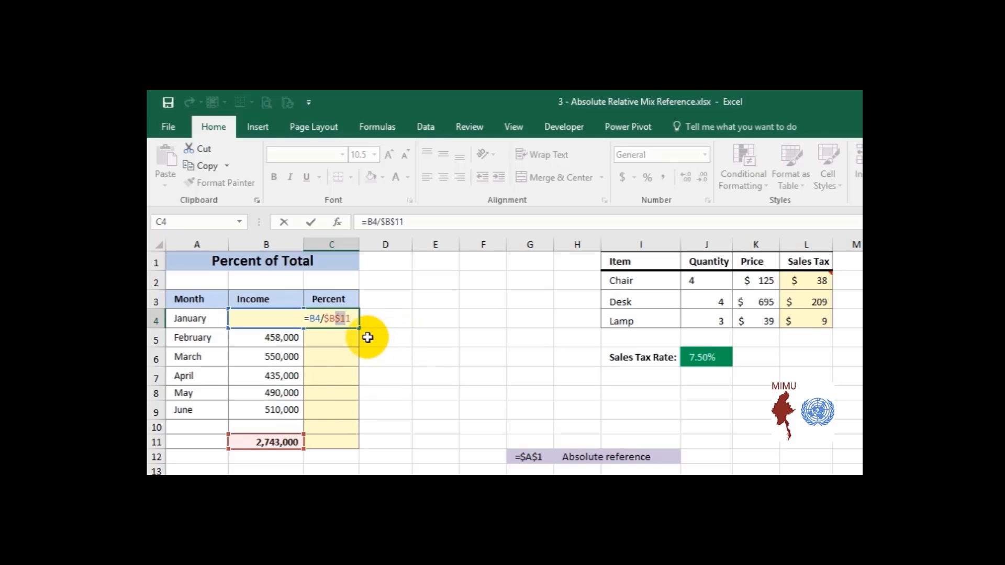
{"action": "key", "text": "Return"}
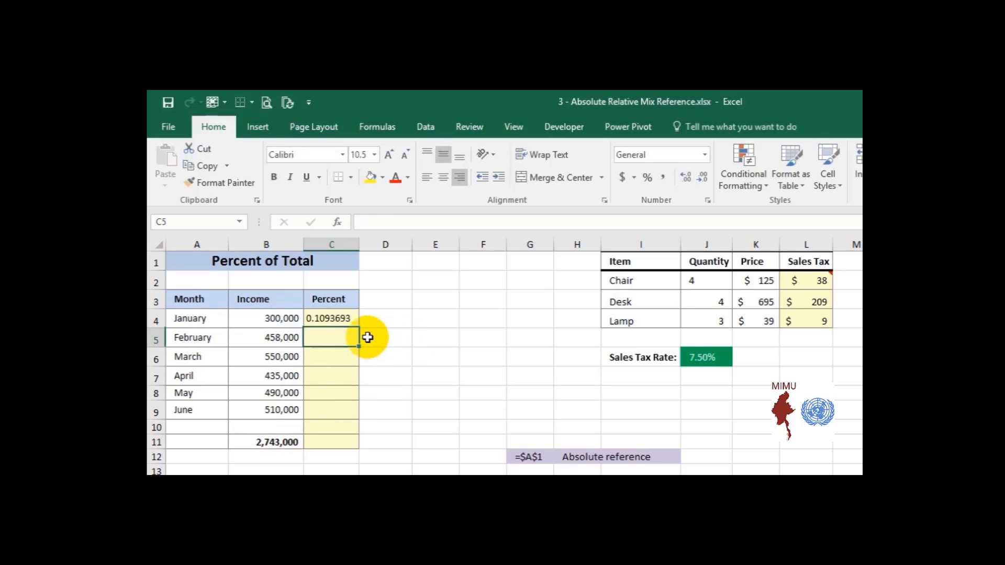
- Format January's share in C4 as a percentage and fill the formula down the Percent column through C11
{"action": "left_click", "coordinate": [329, 319]}
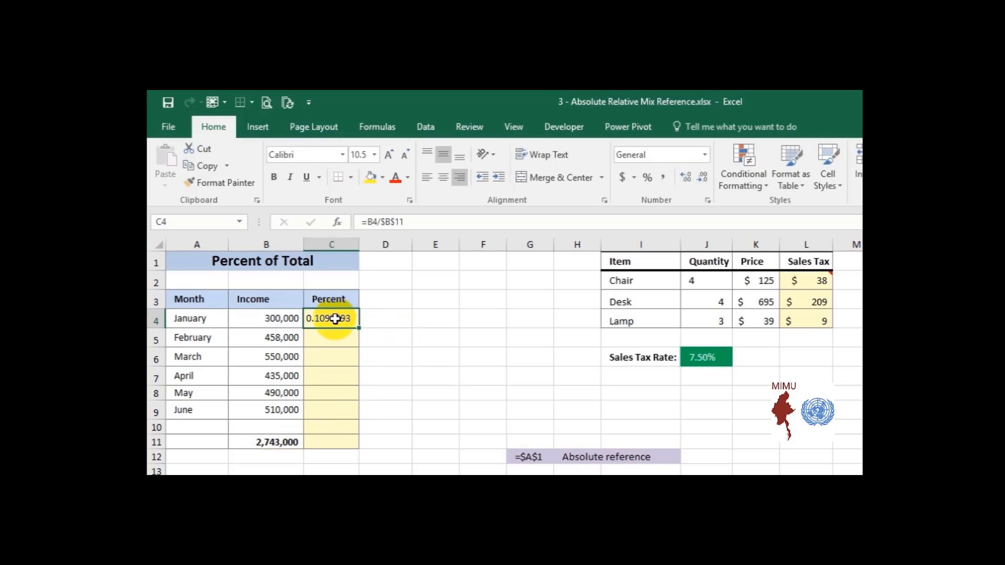
{"action": "left_click", "coordinate": [647, 178]}
{"action": "left_click_drag", "start_coordinate": [358, 328], "coordinate": [355, 448]}
{"action": "left_click", "coordinate": [351, 427]}
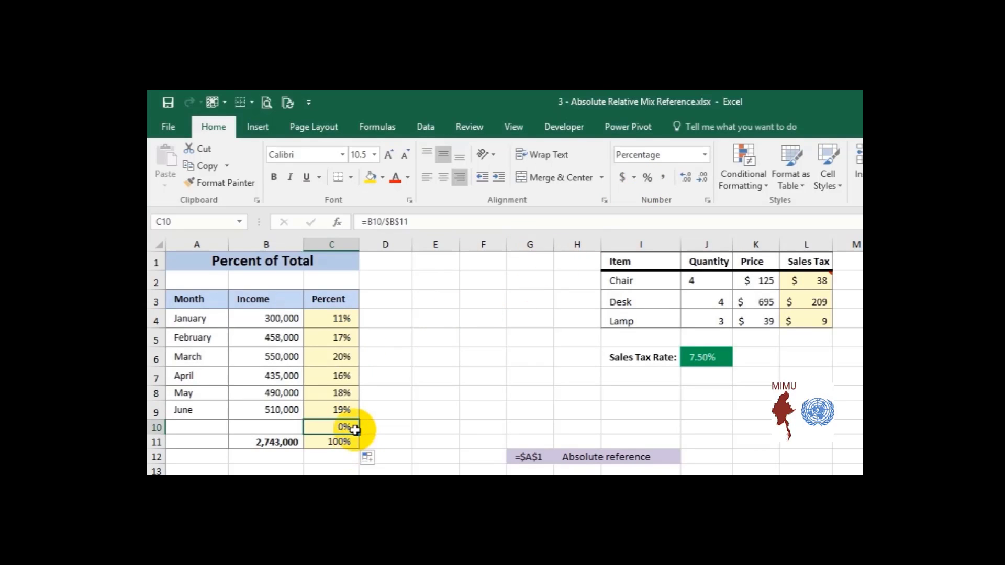
- Check the Percent formulas for January, February, March, May and June to compare their income references with the locked total $B$11
{"action": "left_click", "coordinate": [332, 319]}
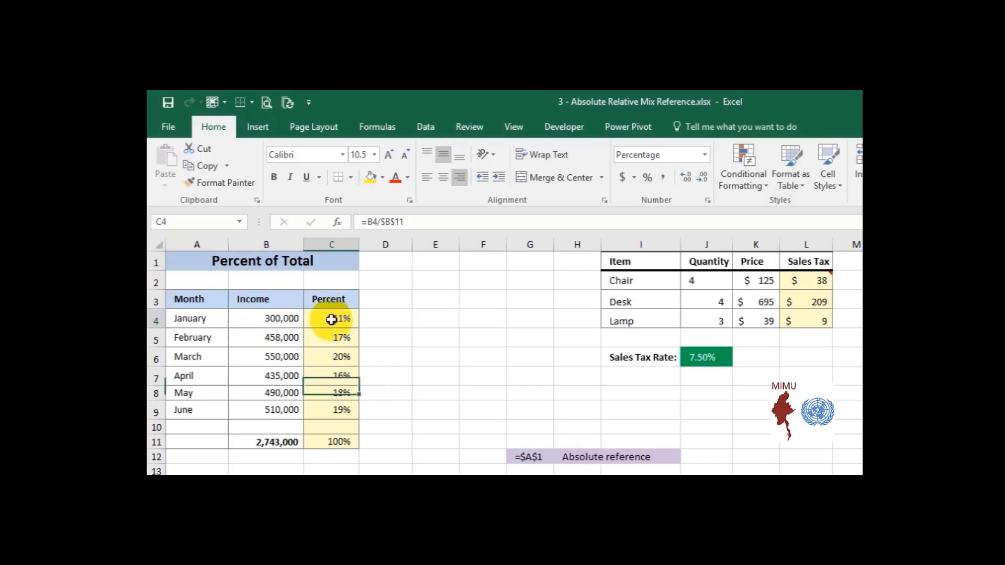
{"action": "double_click", "coordinate": [331, 319]}
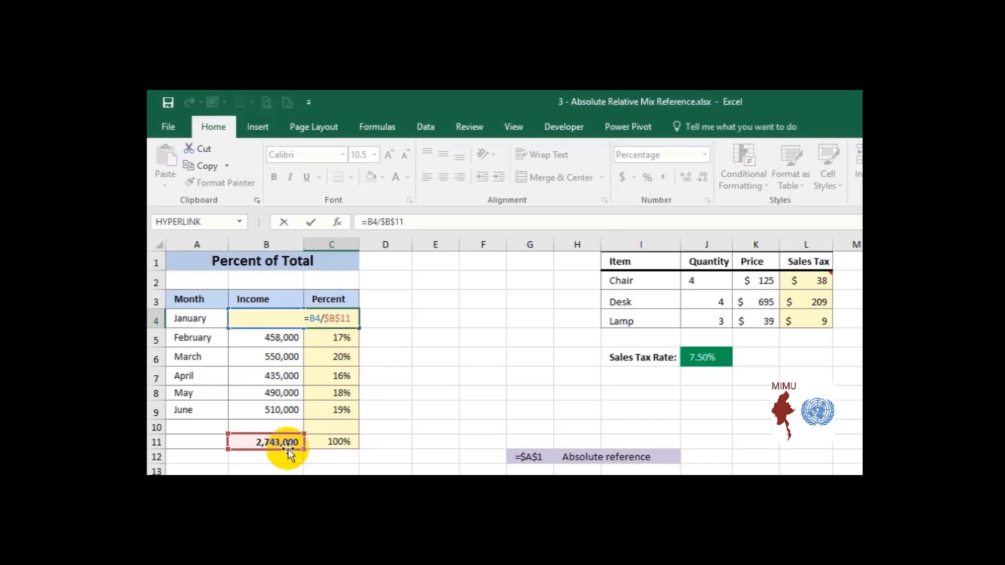
{"action": "left_click", "coordinate": [326, 339]}
{"action": "double_click", "coordinate": [326, 338]}
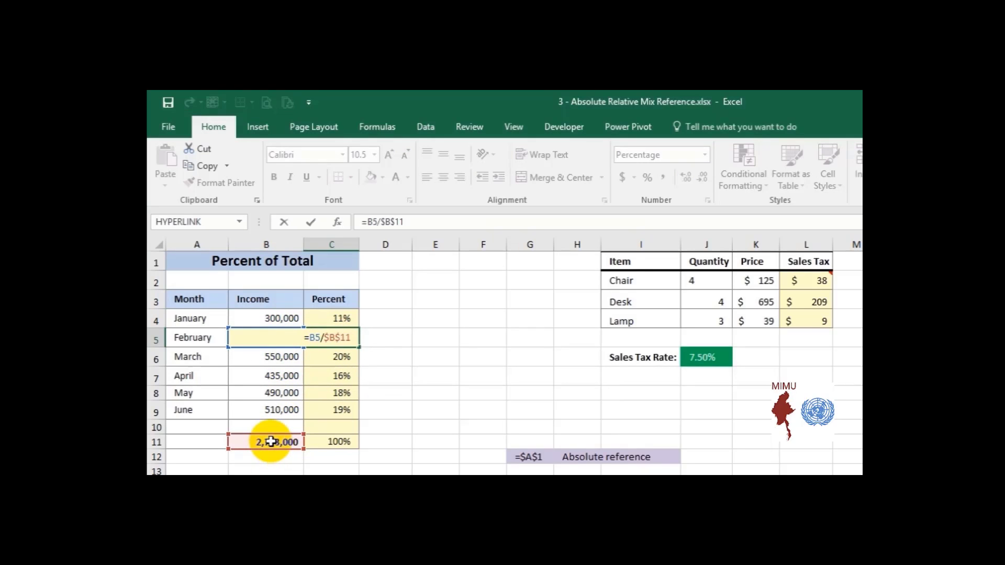
{"action": "left_click", "coordinate": [332, 356]}
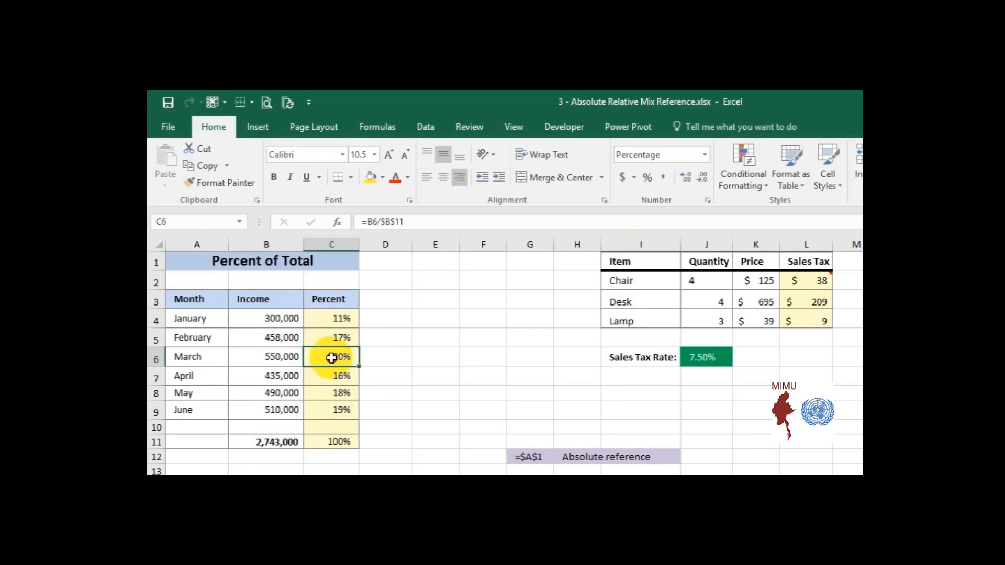
{"action": "double_click", "coordinate": [331, 357]}
{"action": "left_click", "coordinate": [337, 392]}
{"action": "double_click", "coordinate": [339, 391]}
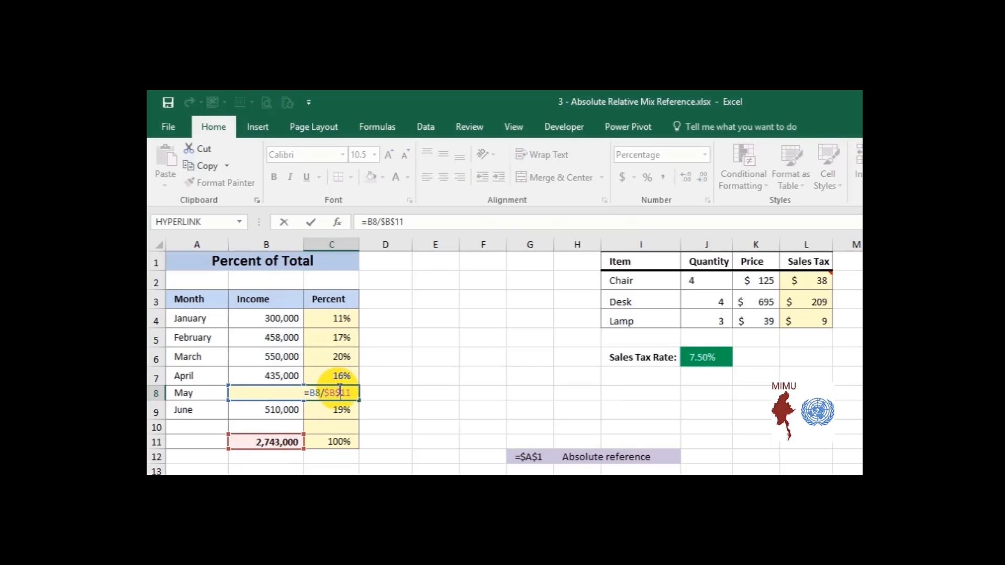
{"action": "left_click", "coordinate": [339, 409]}
{"action": "double_click", "coordinate": [339, 408]}
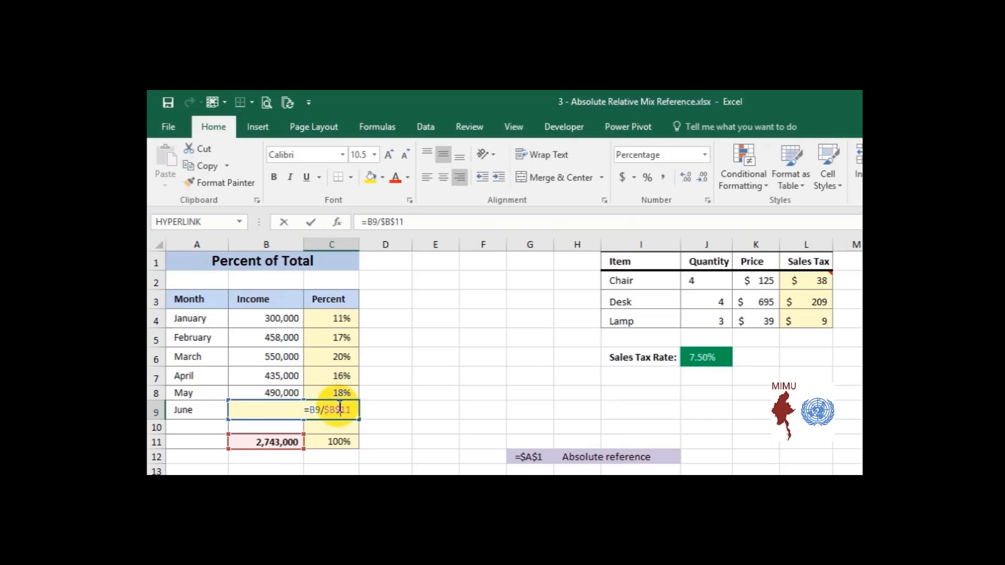
{"action": "key", "text": "Return"}
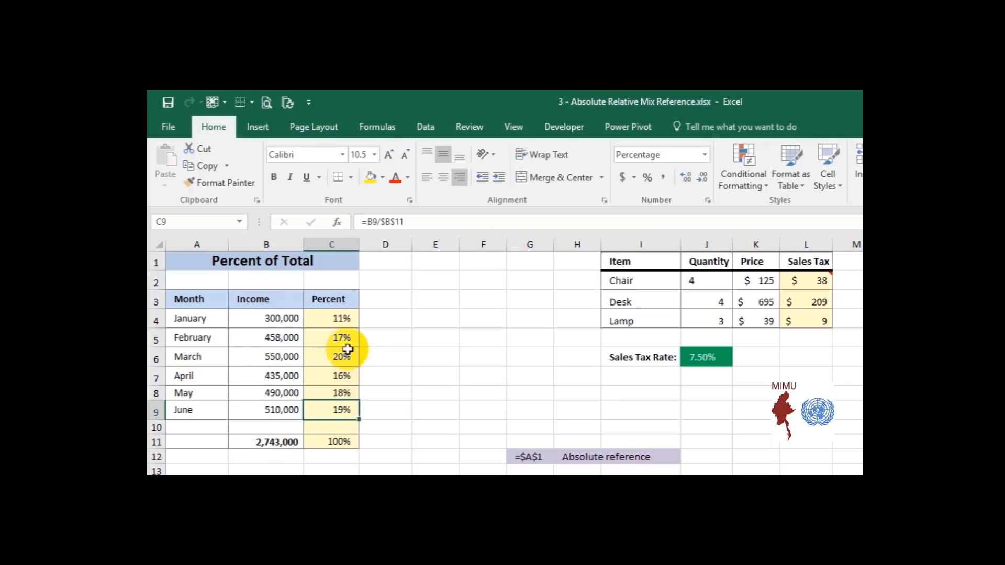
- Examine the dollar signs before the column letter and row number of the total's reference in January's formula in C4
{"action": "double_click", "coordinate": [333, 321]}
{"action": "left_click", "coordinate": [326, 319]}
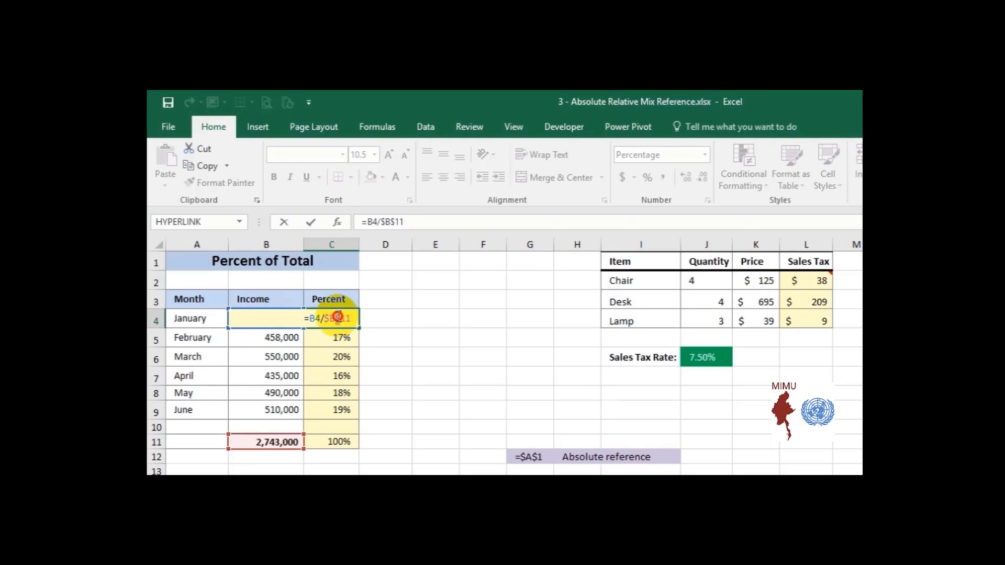
{"action": "left_click", "coordinate": [337, 316]}
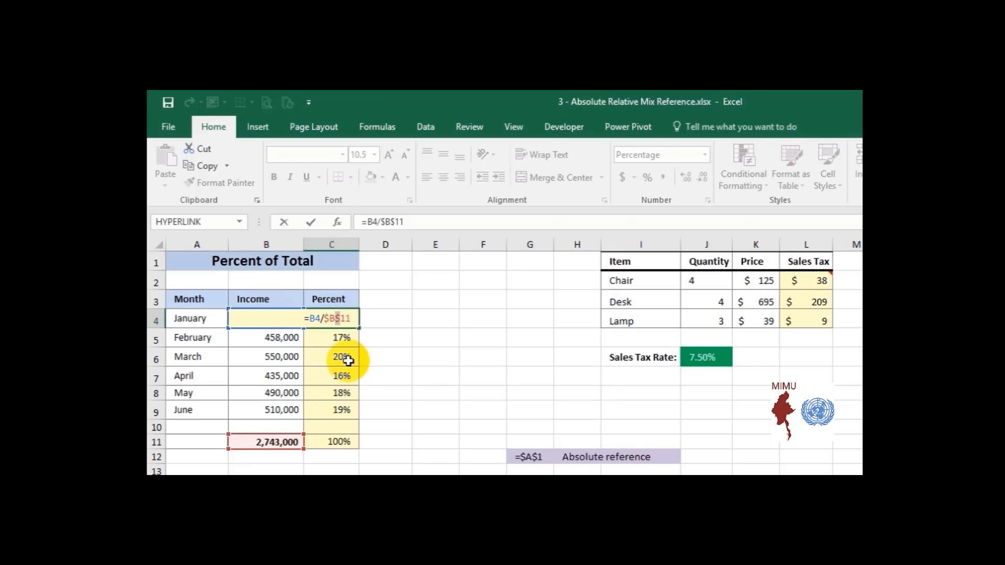
{"action": "left_click", "coordinate": [328, 318]}
{"action": "left_click", "coordinate": [338, 319]}
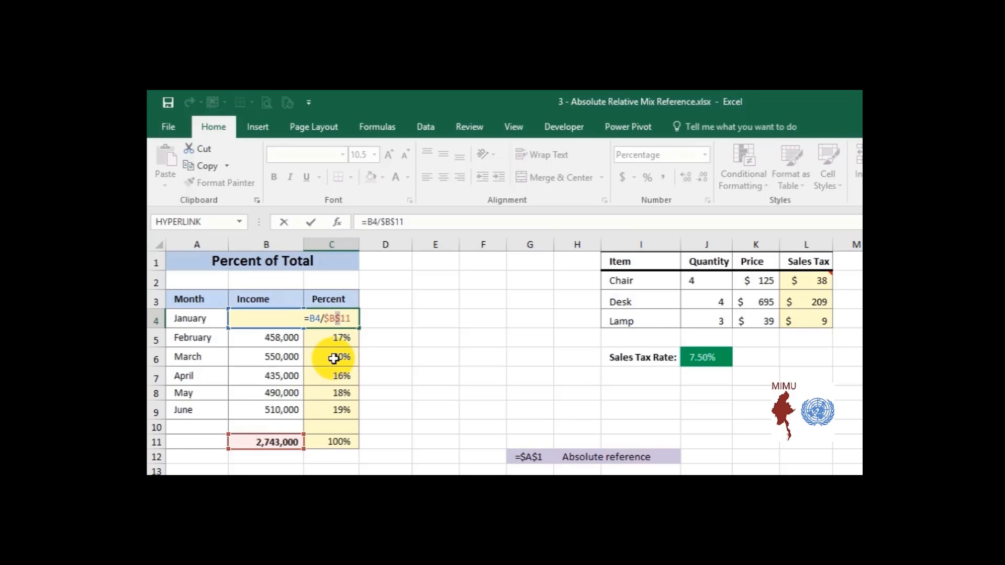
{"action": "key", "text": "Escape"}
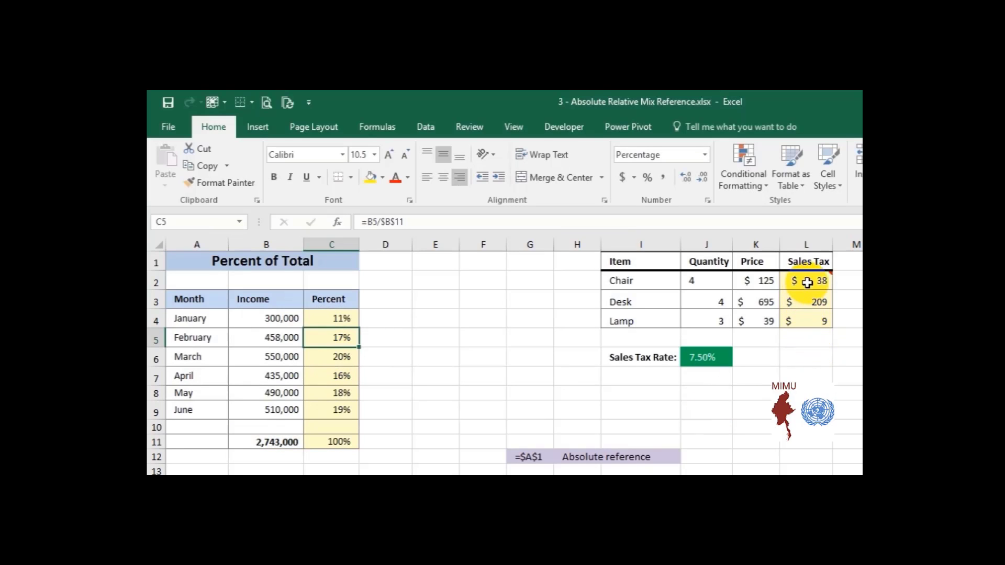
- Clear the Sales Tax cells L2:L4 and review the Chair's quantity and price cells needed for the calculation
{"action": "left_click_drag", "start_coordinate": [814, 280], "coordinate": [811, 317]}
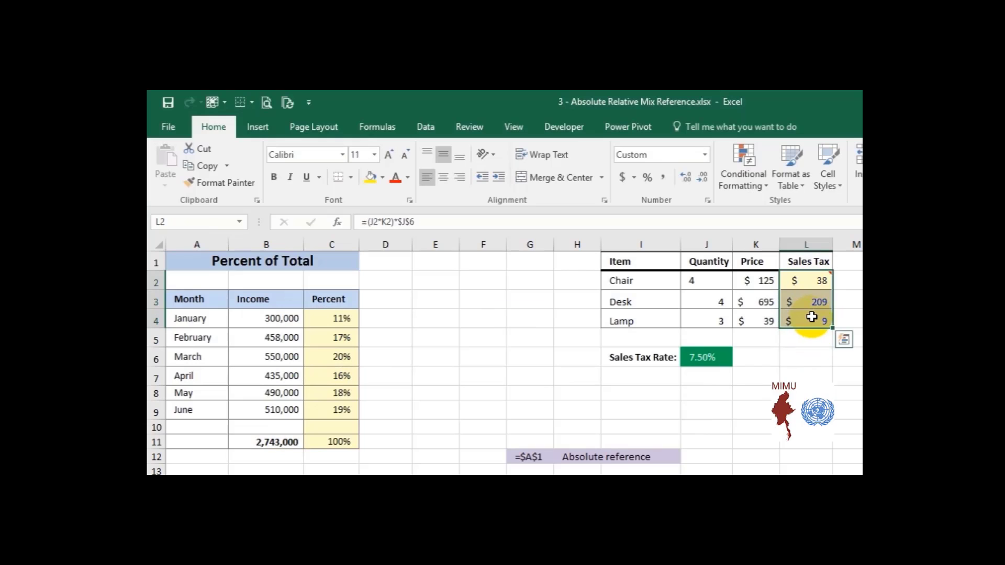
{"action": "key", "text": "Delete"}
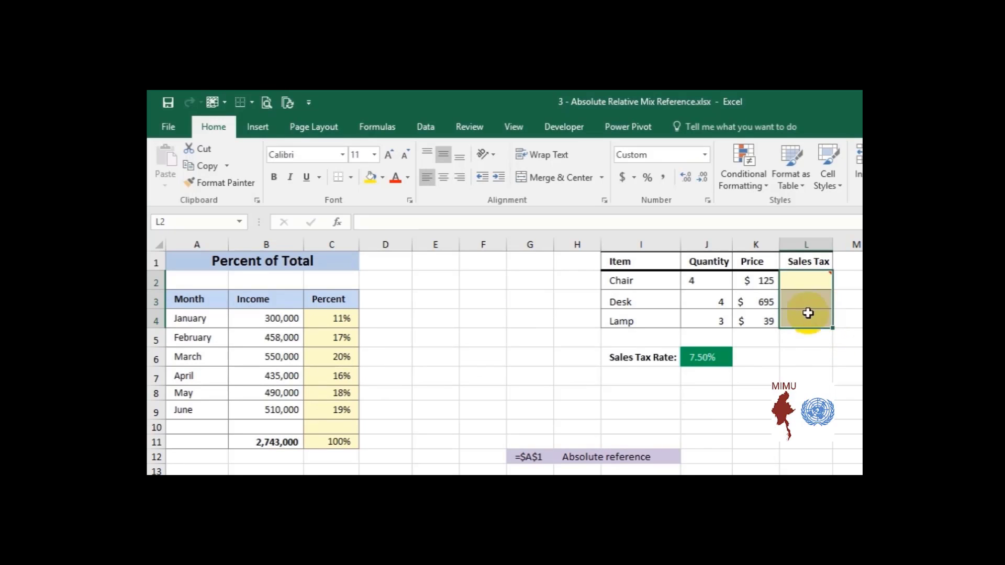
{"action": "left_click", "coordinate": [713, 283]}
{"action": "left_click", "coordinate": [753, 280]}
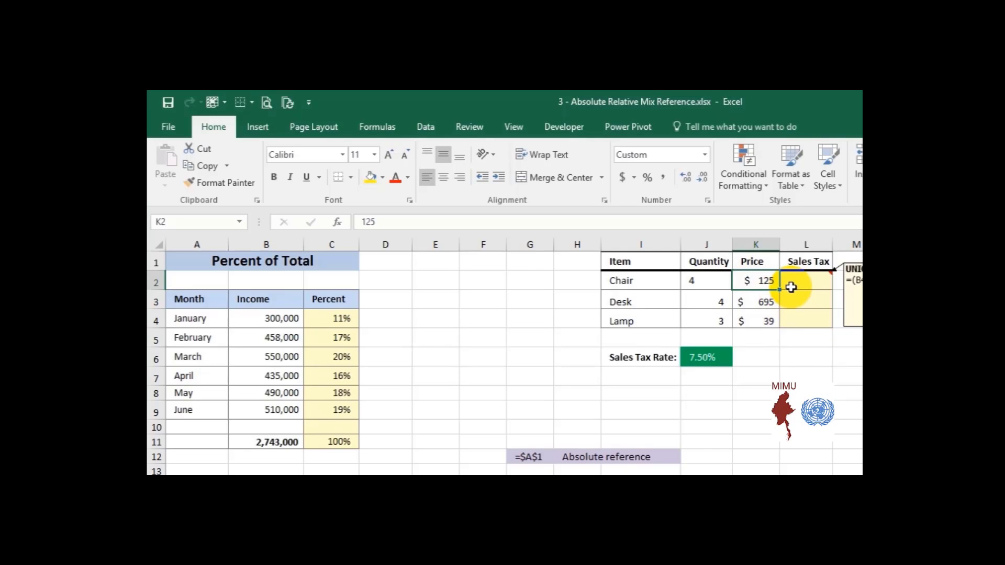
{"action": "left_click_drag", "start_coordinate": [704, 280], "coordinate": [742, 286]}
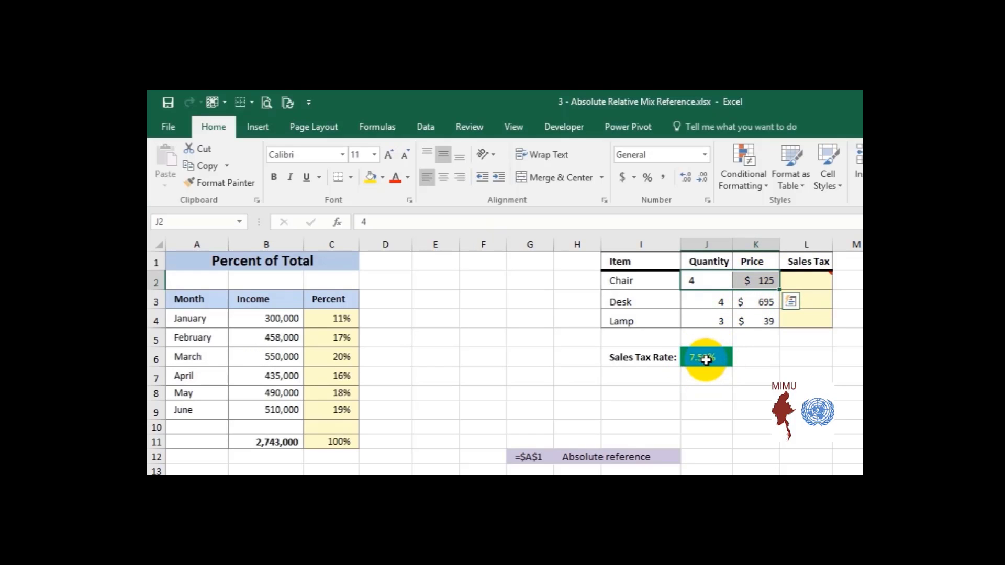
- Write the Chair's sales tax formula =(J2*K2)*J6 in L2, multiplying quantity by price and by the sales tax rate
{"action": "left_click", "coordinate": [798, 282]}
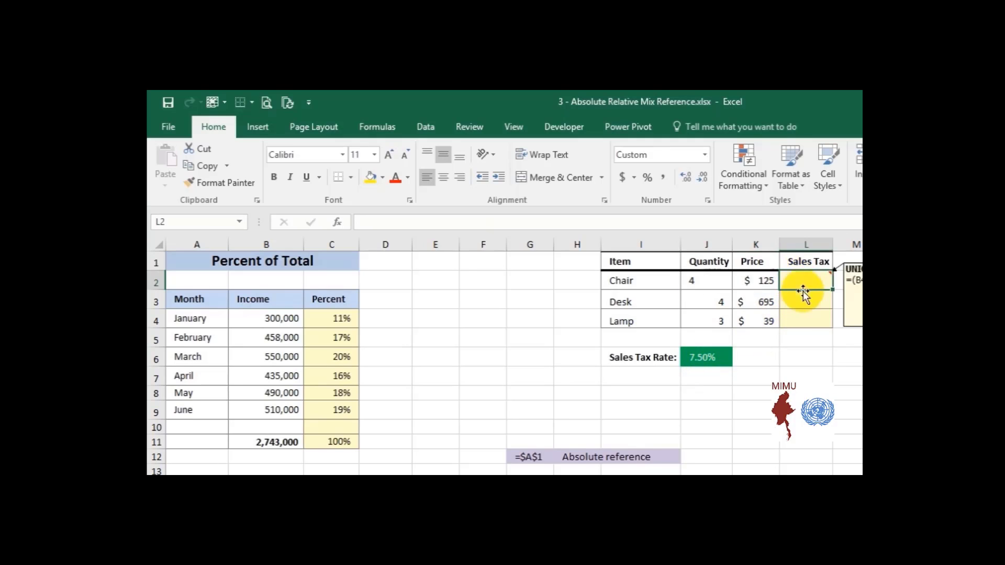
{"action": "type", "text": "="}
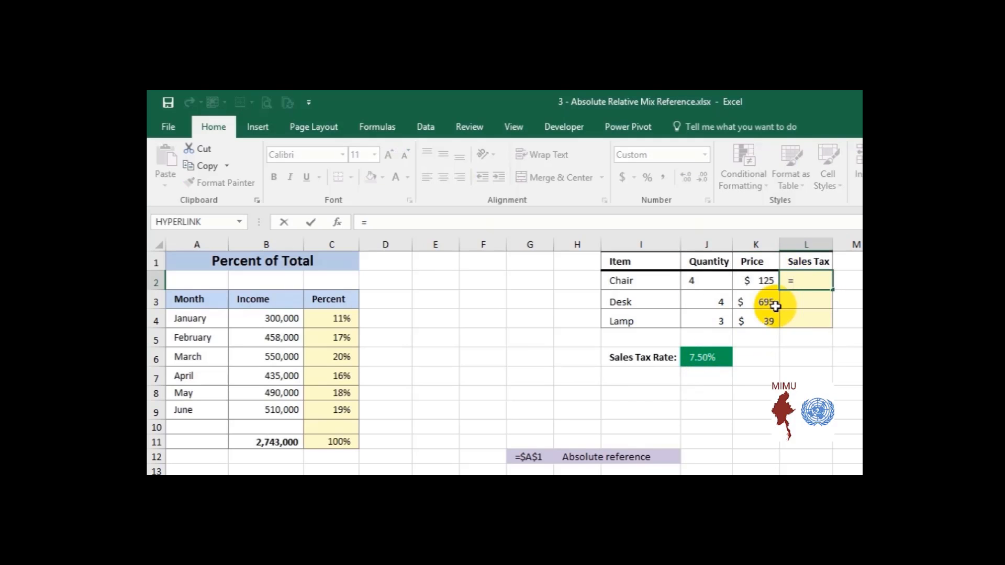
{"action": "type", "text": "("}
{"action": "left_click", "coordinate": [712, 288]}
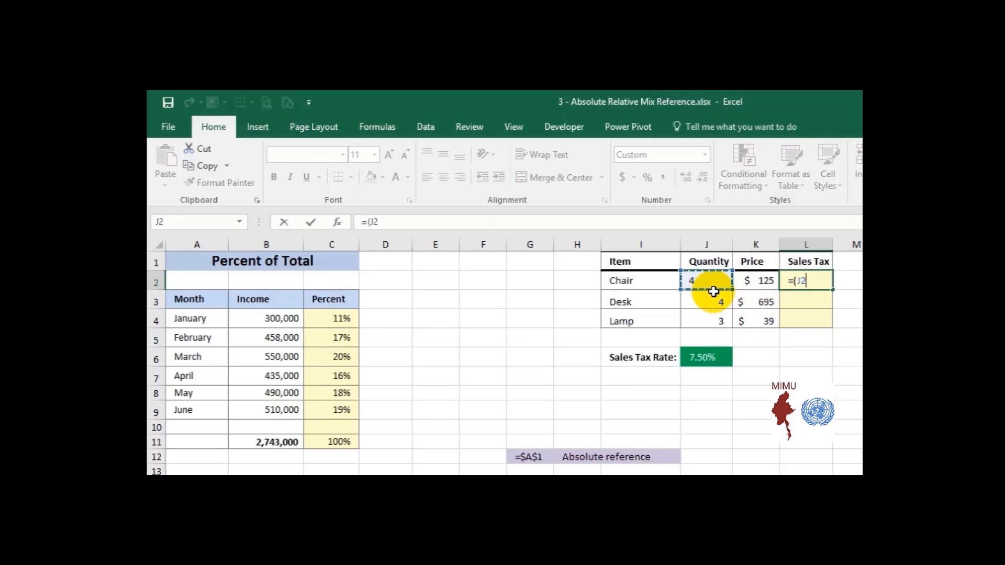
{"action": "type", "text": "*"}
{"action": "left_click", "coordinate": [756, 283]}
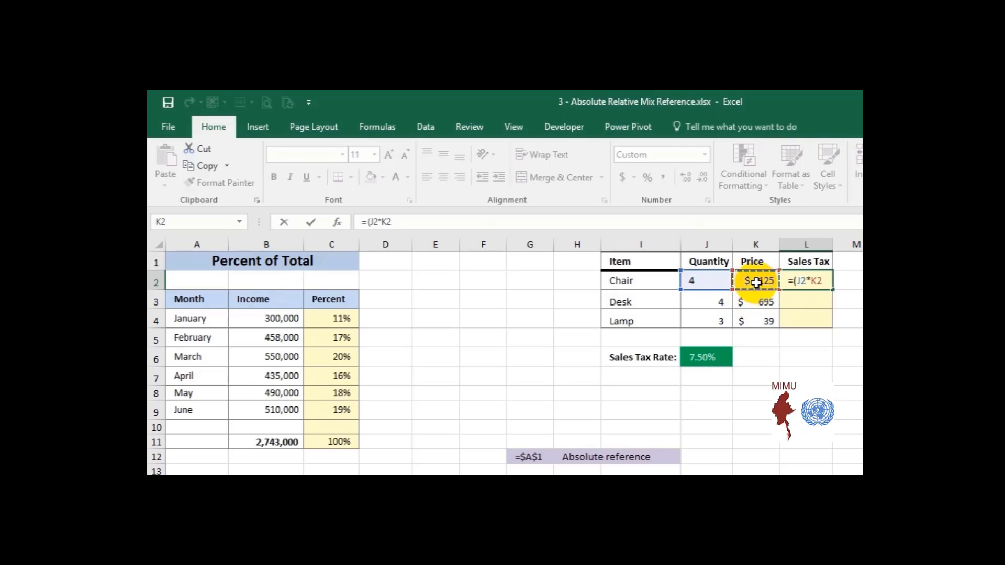
{"action": "type", "text": ")"}
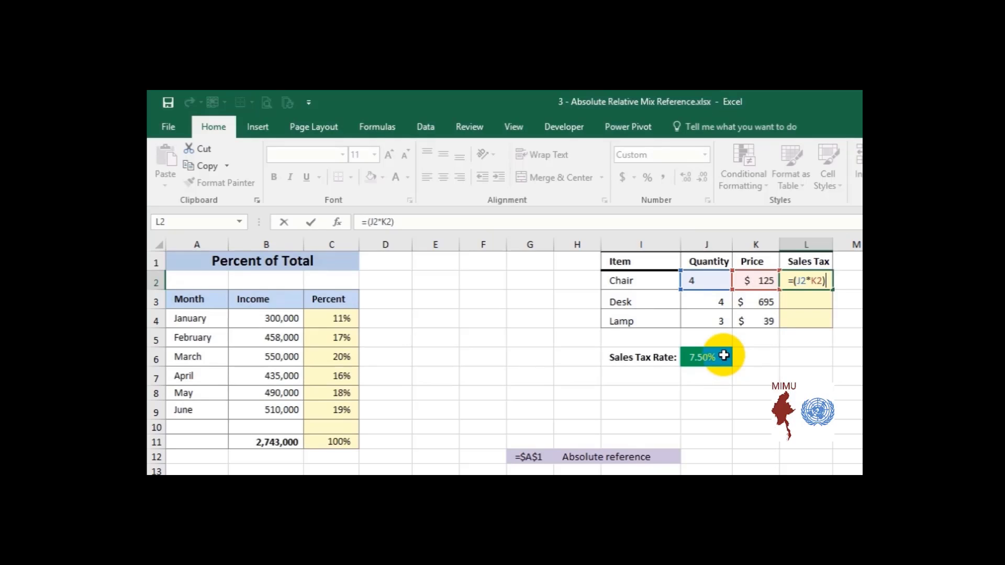
{"action": "type", "text": "*"}
{"action": "left_click", "coordinate": [723, 355]}
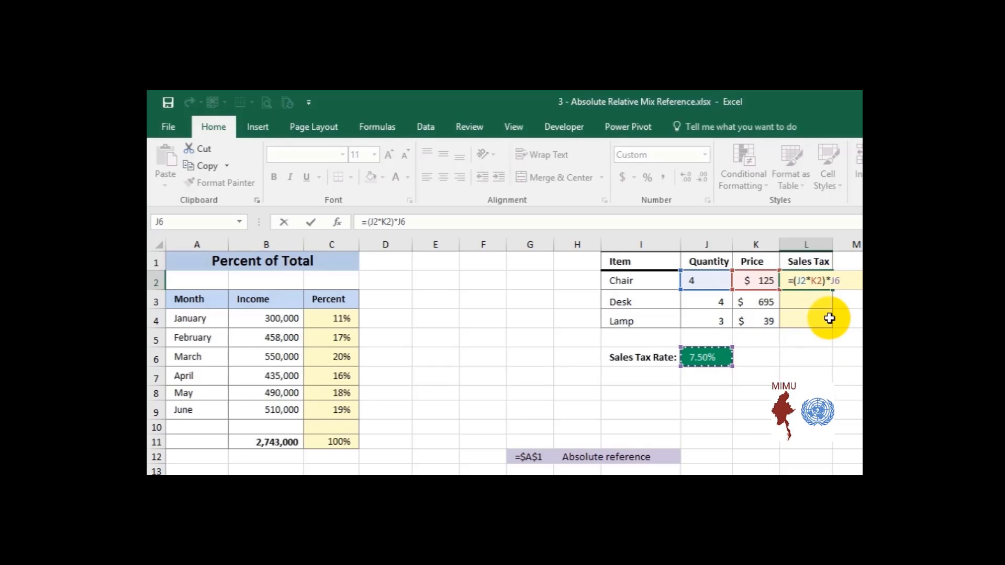
- Cycle the tax rate reference J6 in L2's formula through its locking types and set it to the absolute form $J$6
{"action": "double_click", "coordinate": [833, 281]}
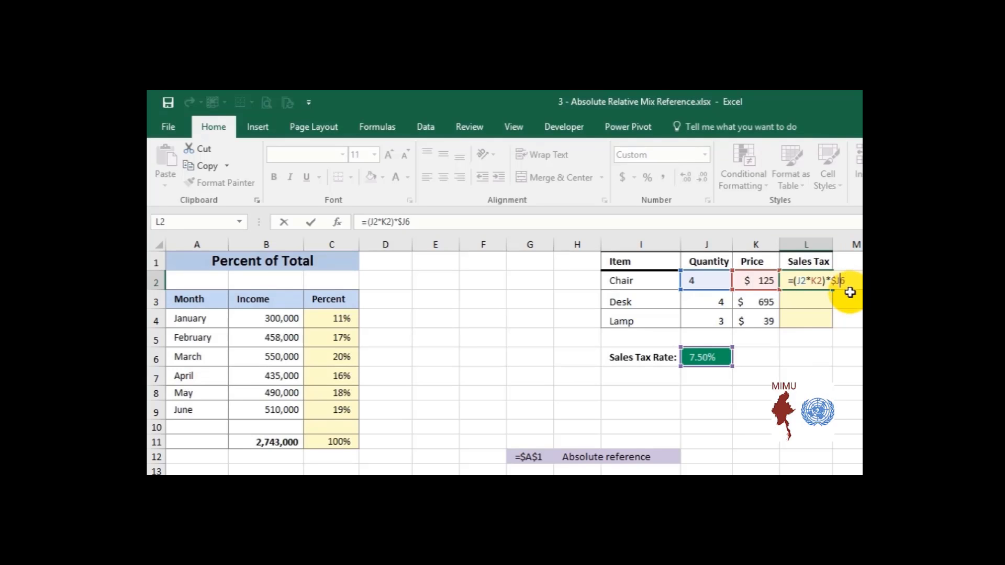
{"action": "left_click", "coordinate": [837, 281]}
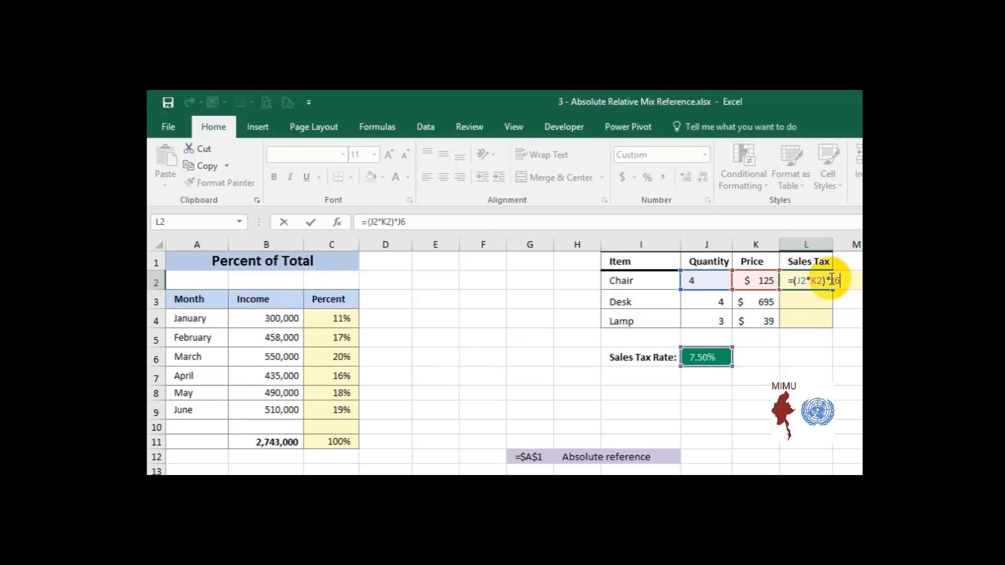
{"action": "left_click_drag", "start_coordinate": [839, 282], "coordinate": [832, 281]}
{"action": "key", "text": "F4"}
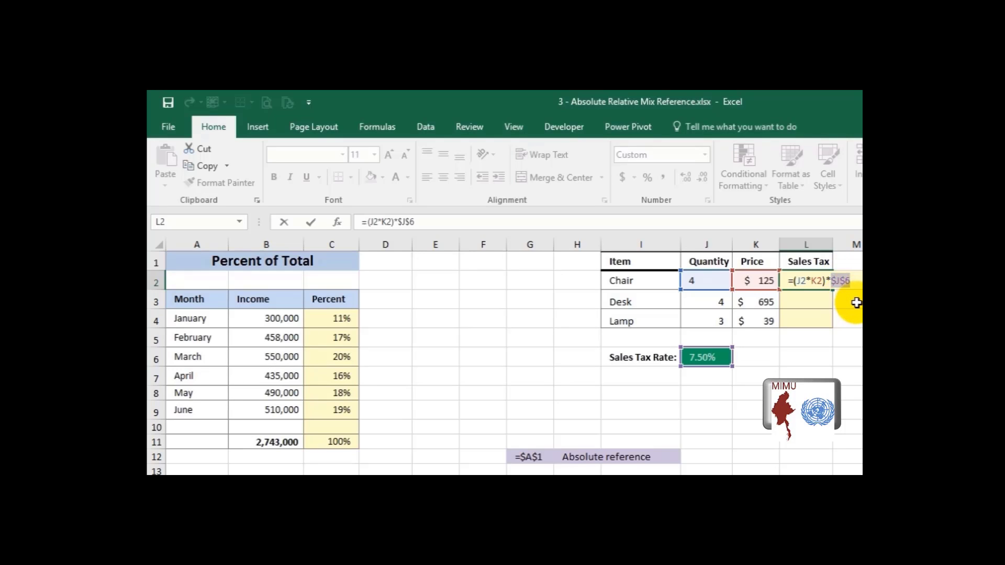
{"action": "key", "text": "F4"}
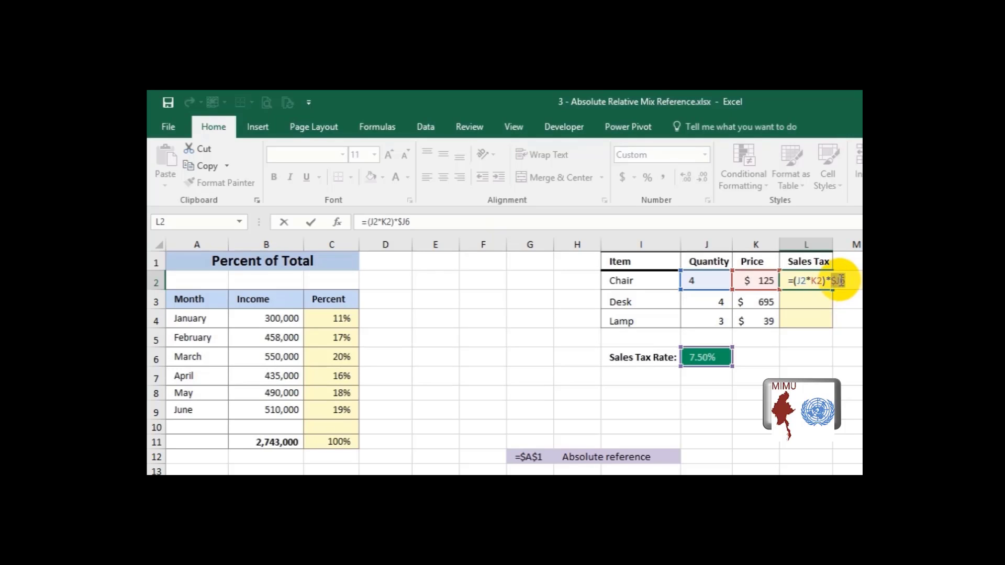
{"action": "key", "text": "F4"}
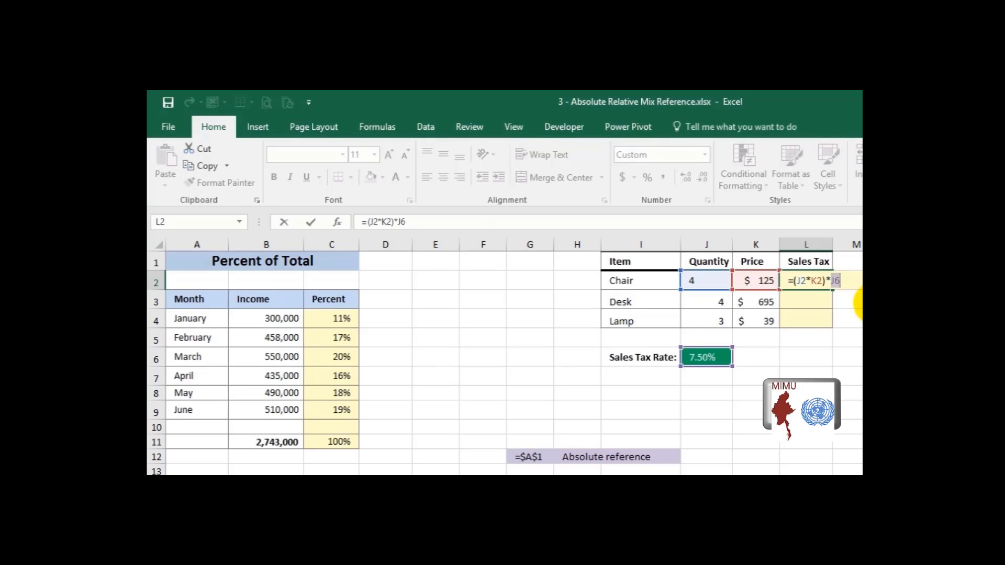
{"action": "key", "text": "F4"}
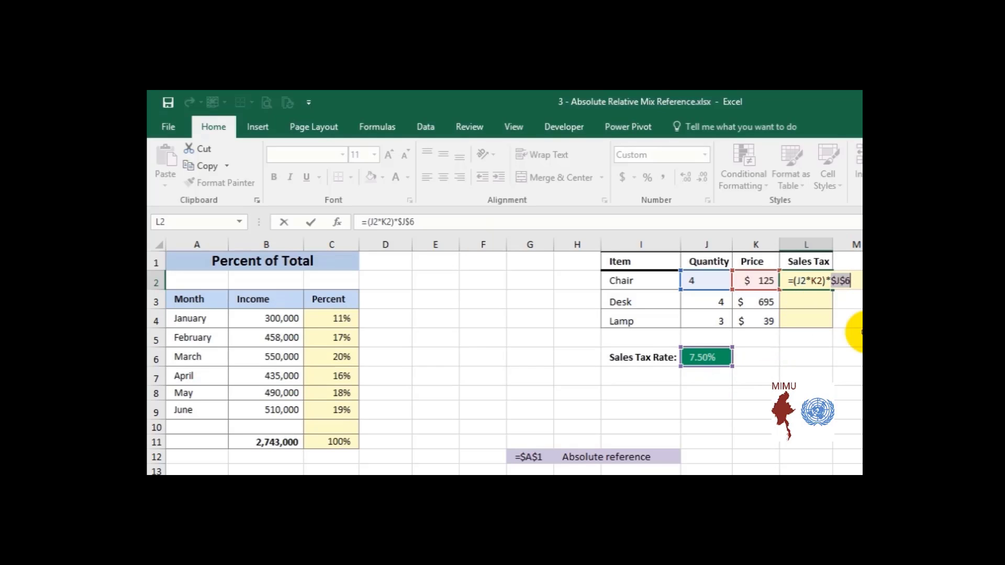
- Commit the formula =(J2*K2)*$J$6 in L2 and fill it down the Sales Tax column through L4
{"action": "key", "text": "Return"}
{"action": "left_click", "coordinate": [815, 277]}
{"action": "left_click_drag", "start_coordinate": [832, 288], "coordinate": [828, 323]}
- Check the Sales Tax formulas for Chair, Desk and Lamp to compare their quantity and price references with the locked rate $J$6
{"action": "double_click", "coordinate": [806, 280]}
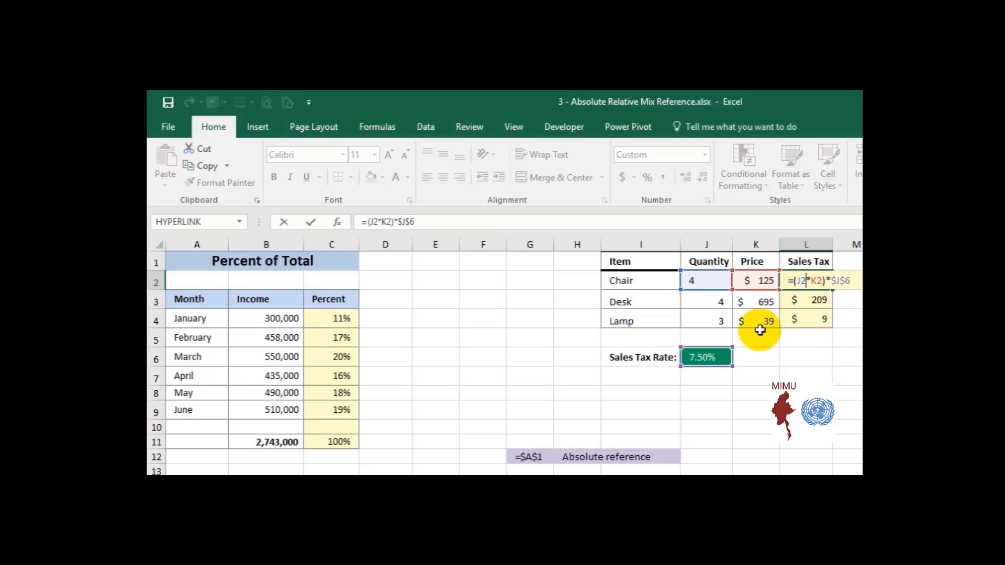
{"action": "key", "text": "Escape"}
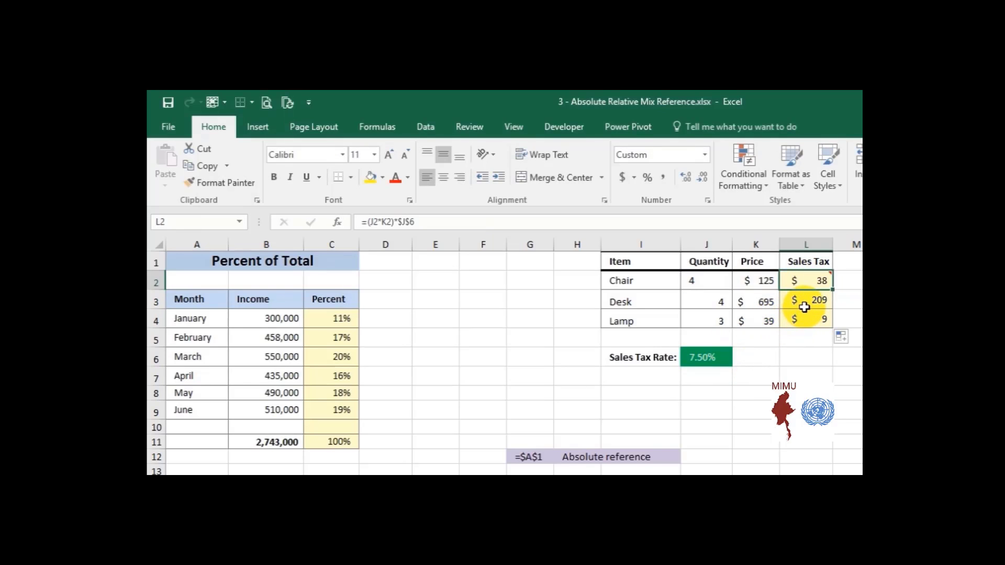
{"action": "double_click", "coordinate": [803, 300]}
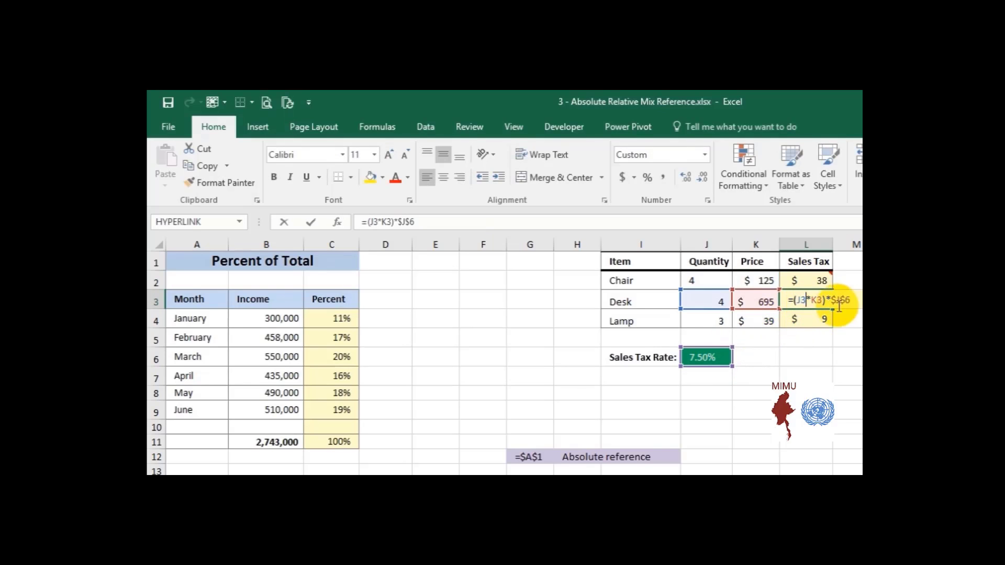
{"action": "left_click", "coordinate": [818, 317]}
{"action": "double_click", "coordinate": [818, 318]}
{"action": "key", "text": "Escape"}
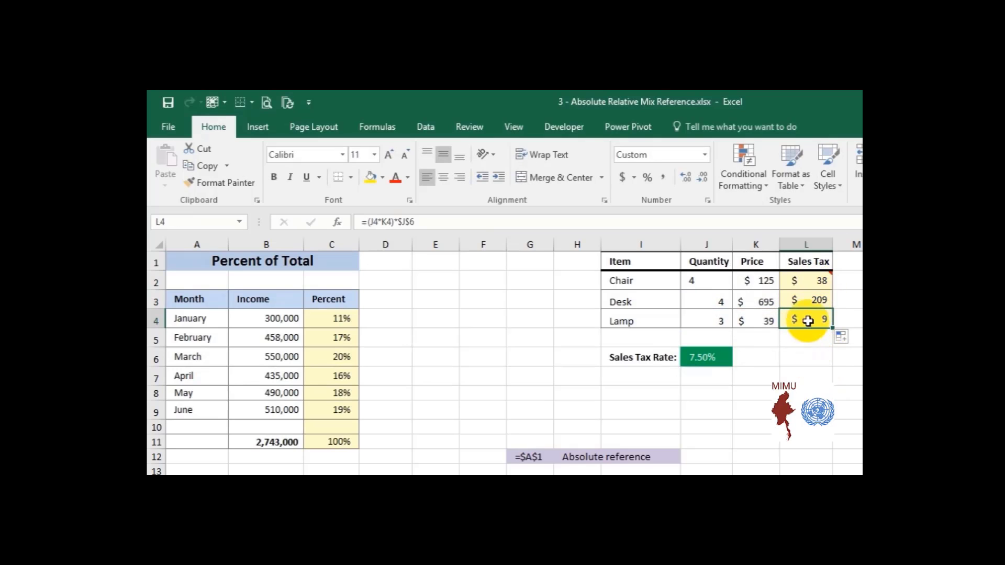
{"action": "double_click", "coordinate": [808, 321]}
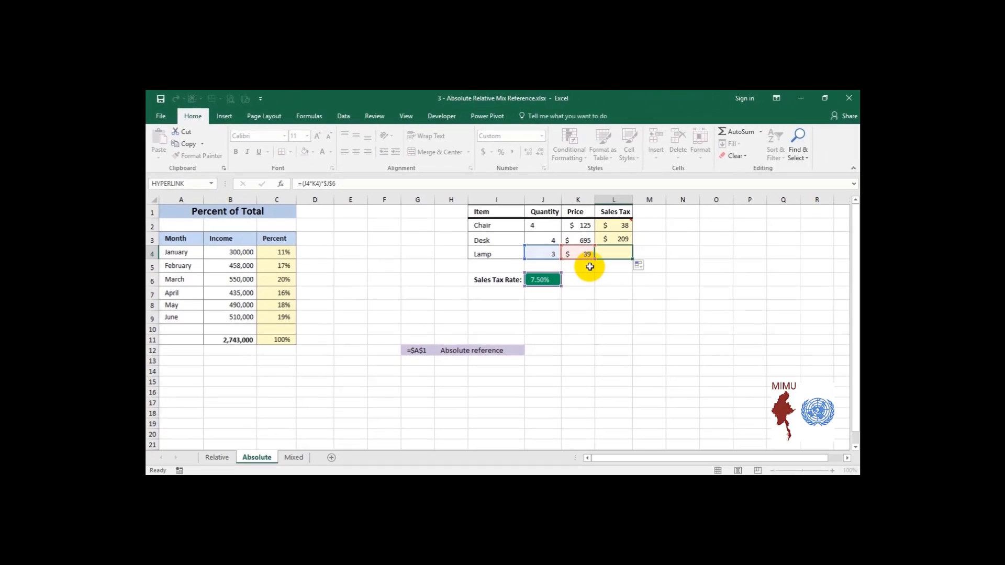
{"action": "key", "text": "ctrl+Return"}
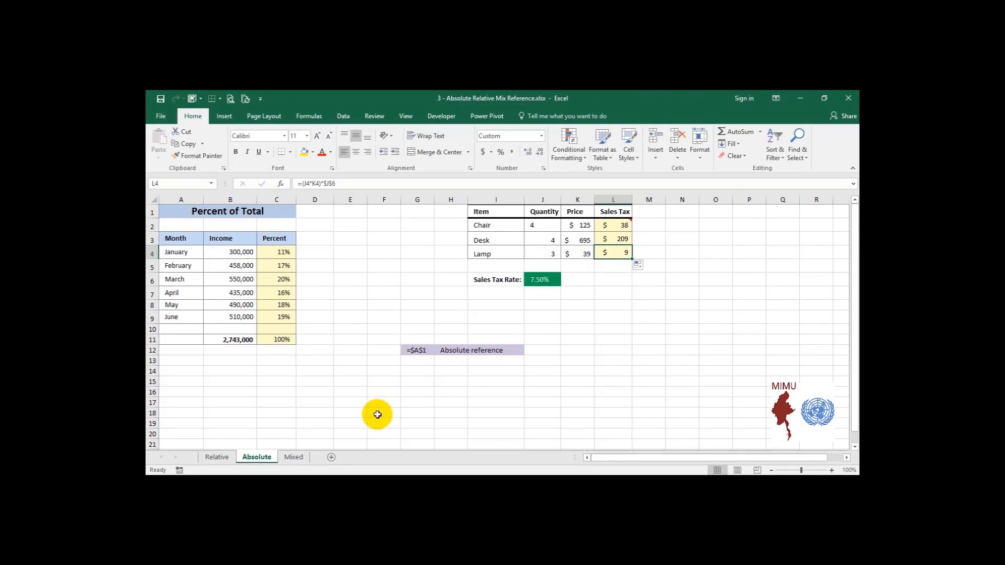
- Switch to the Mixed sheet and clear the multiplication results in B2:E6
{"action": "left_click", "coordinate": [294, 457]}
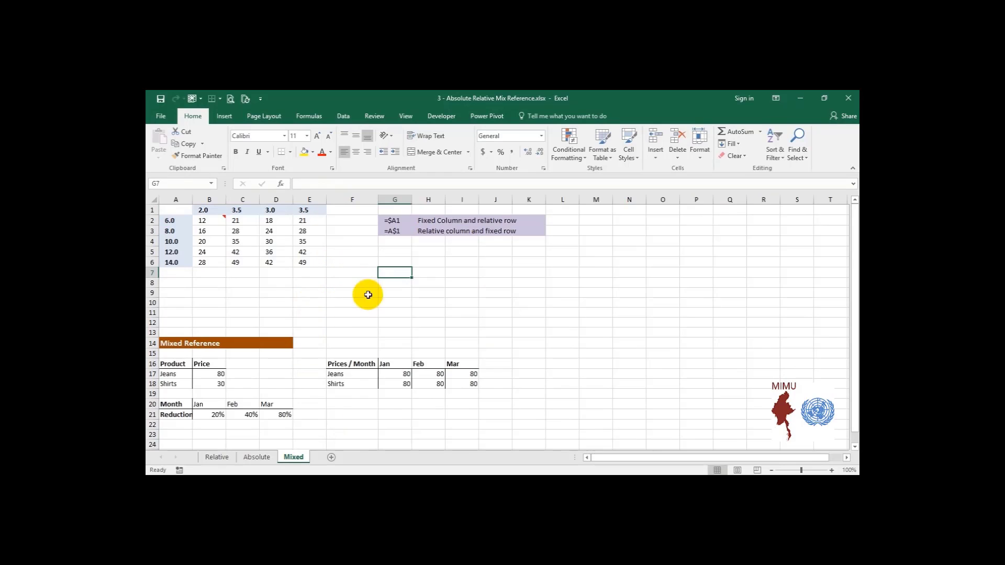
{"action": "scroll", "coordinate": [198, 236], "scroll_direction": "up", "scroll_amount": 3}
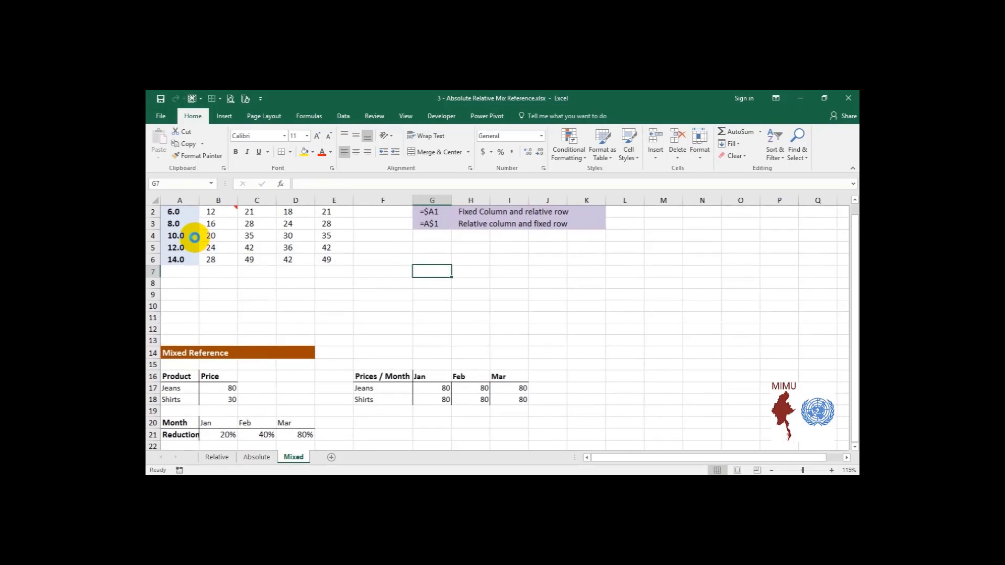
{"action": "left_click_drag", "start_coordinate": [224, 226], "coordinate": [348, 281]}
{"action": "key", "text": "Delete"}
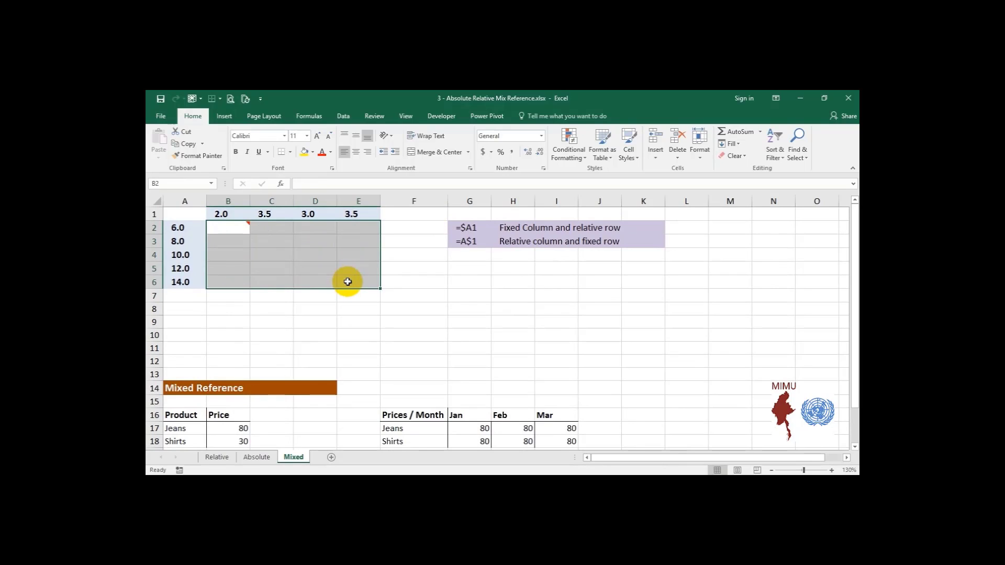
- Examine the =$A1 example in G2, comparing its dollar-marked column with its unmarked row number
{"action": "left_click", "coordinate": [465, 229]}
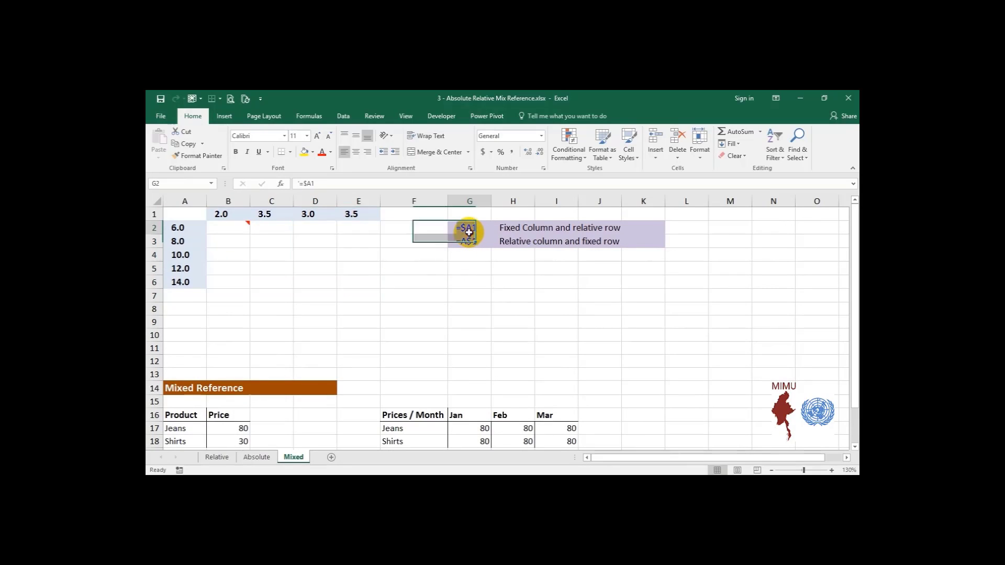
{"action": "double_click", "coordinate": [470, 228]}
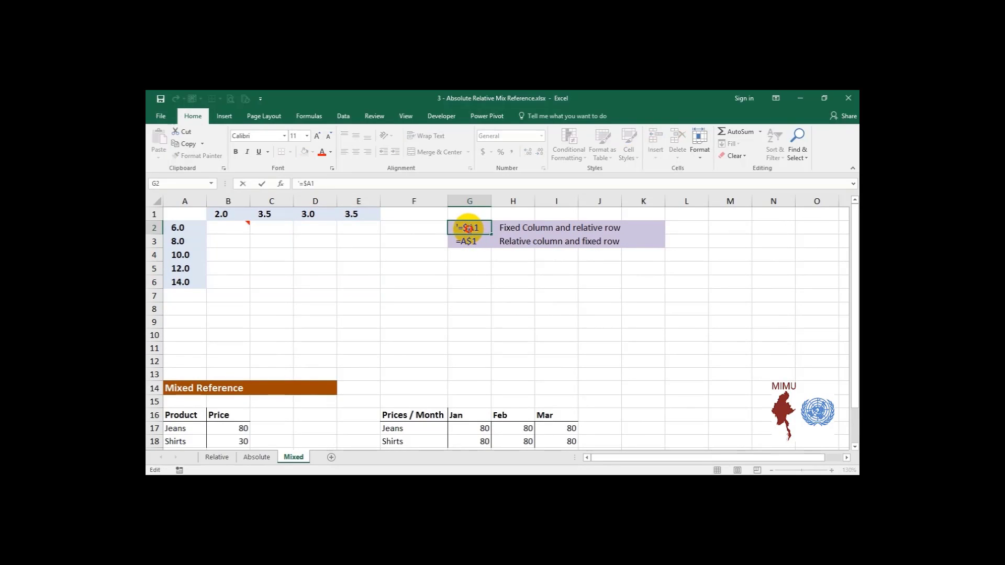
{"action": "double_click", "coordinate": [470, 228]}
{"action": "left_click", "coordinate": [472, 227]}
{"action": "double_click", "coordinate": [472, 228]}
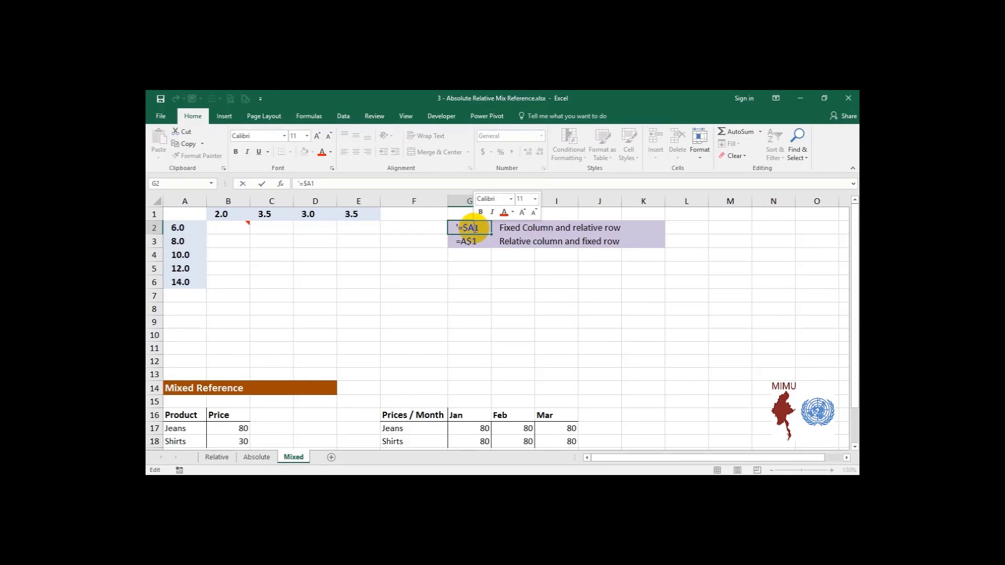
{"action": "left_click", "coordinate": [477, 229]}
{"action": "double_click", "coordinate": [481, 229]}
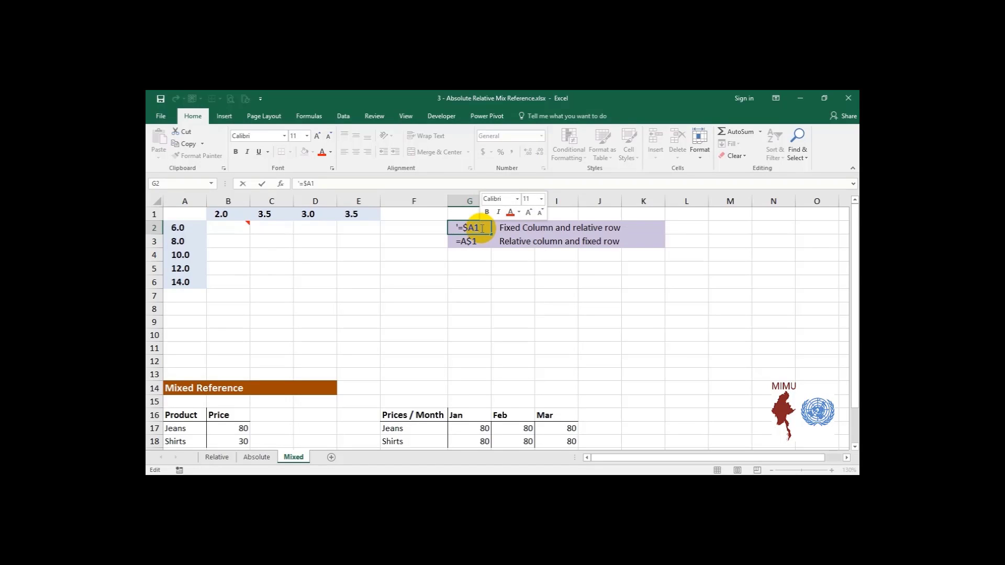
{"action": "left_click", "coordinate": [471, 227]}
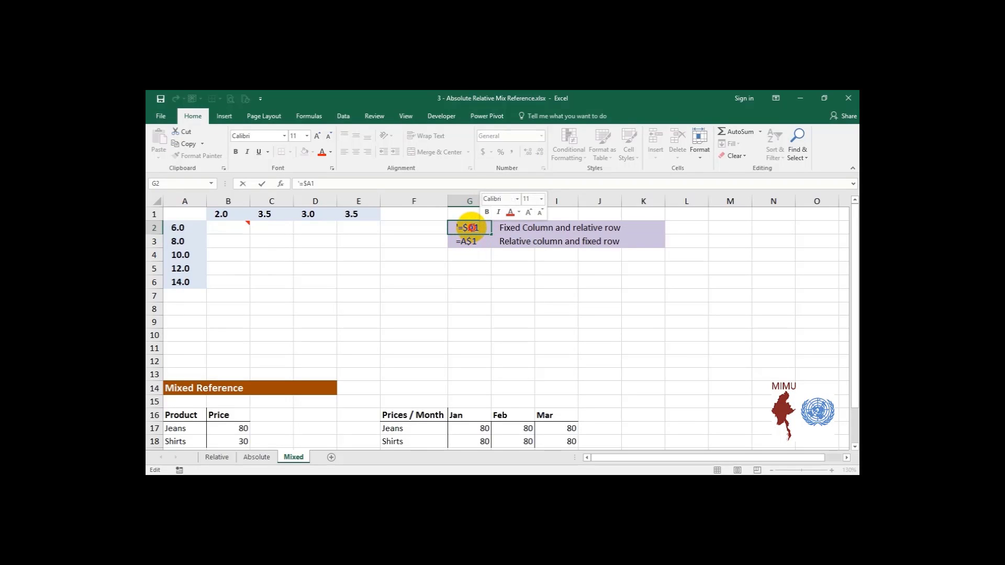
{"action": "double_click", "coordinate": [469, 228]}
{"action": "left_click", "coordinate": [468, 229]}
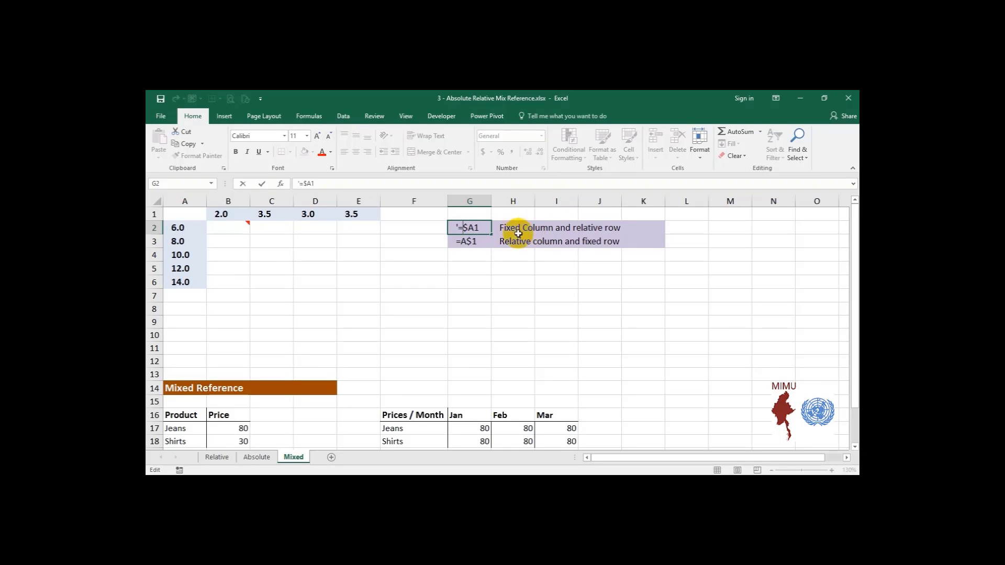
{"action": "left_click", "coordinate": [475, 227]}
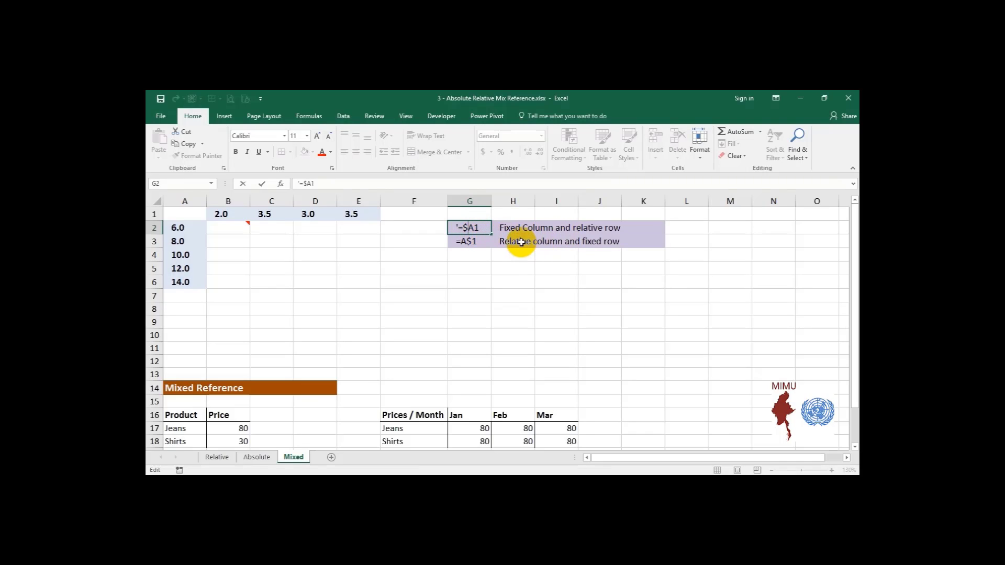
- Examine the =A$1 example in G3, comparing its unmarked column letter with its dollar-marked row number
{"action": "left_click", "coordinate": [471, 242]}
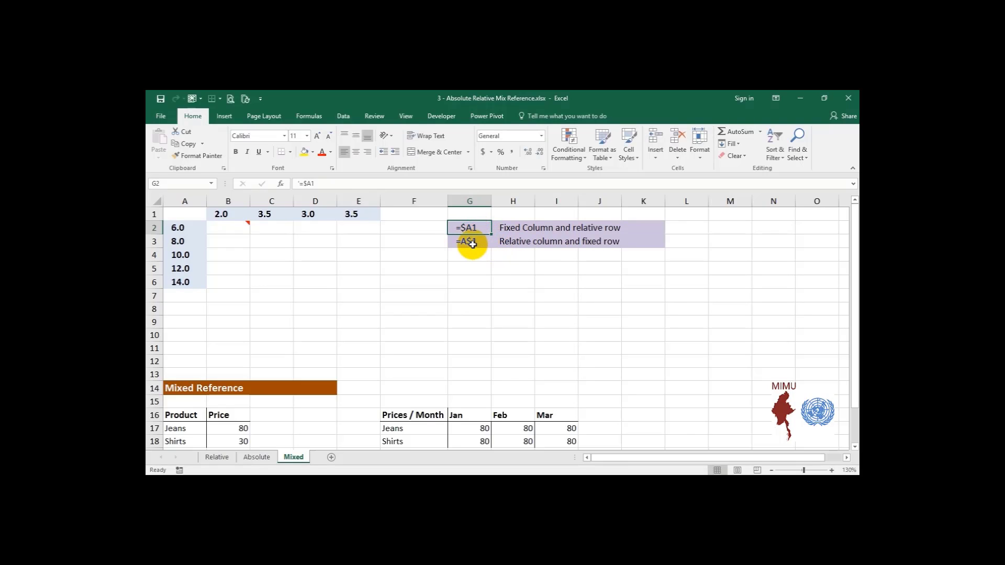
{"action": "double_click", "coordinate": [473, 241]}
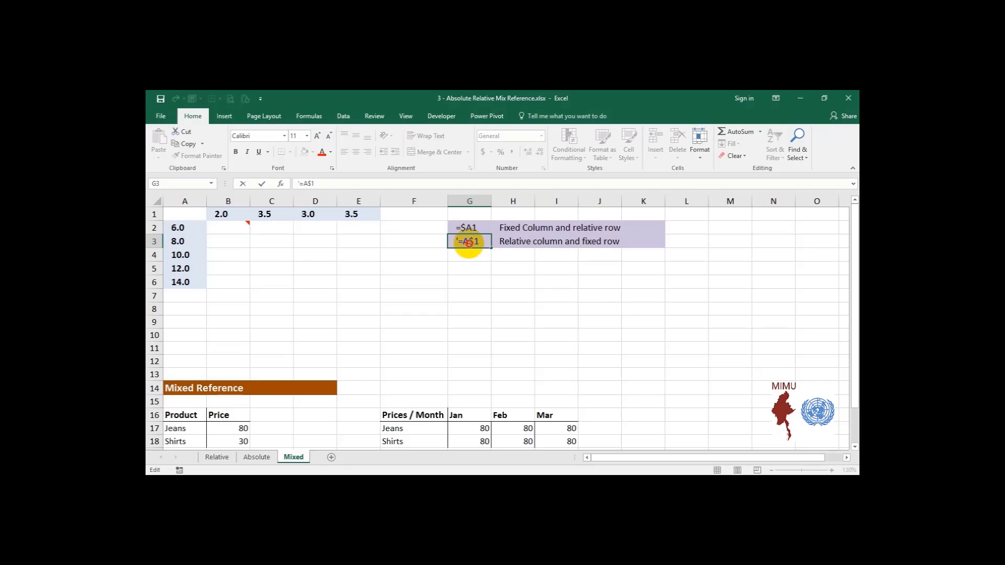
{"action": "double_click", "coordinate": [471, 242]}
{"action": "left_click", "coordinate": [468, 242]}
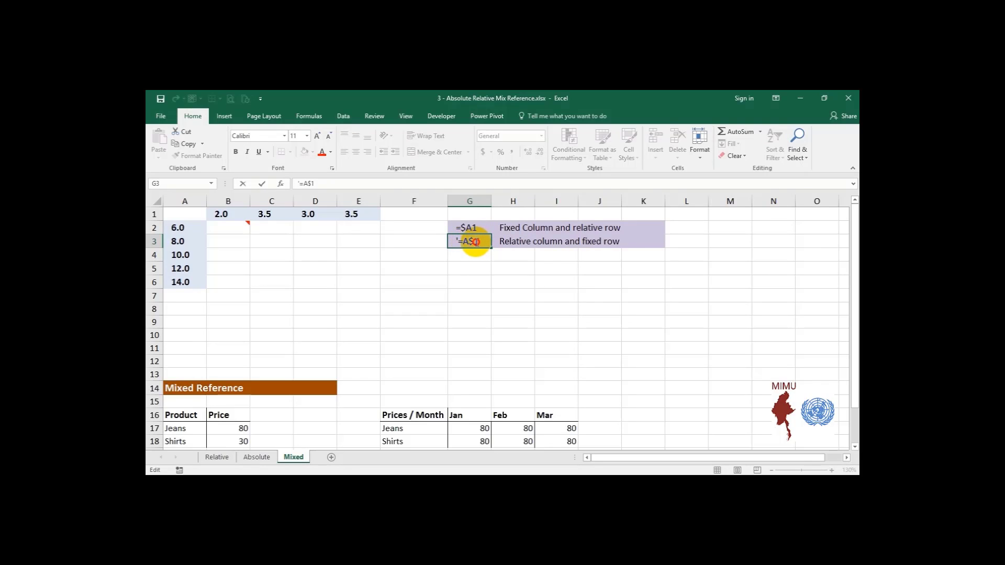
{"action": "double_click", "coordinate": [471, 242]}
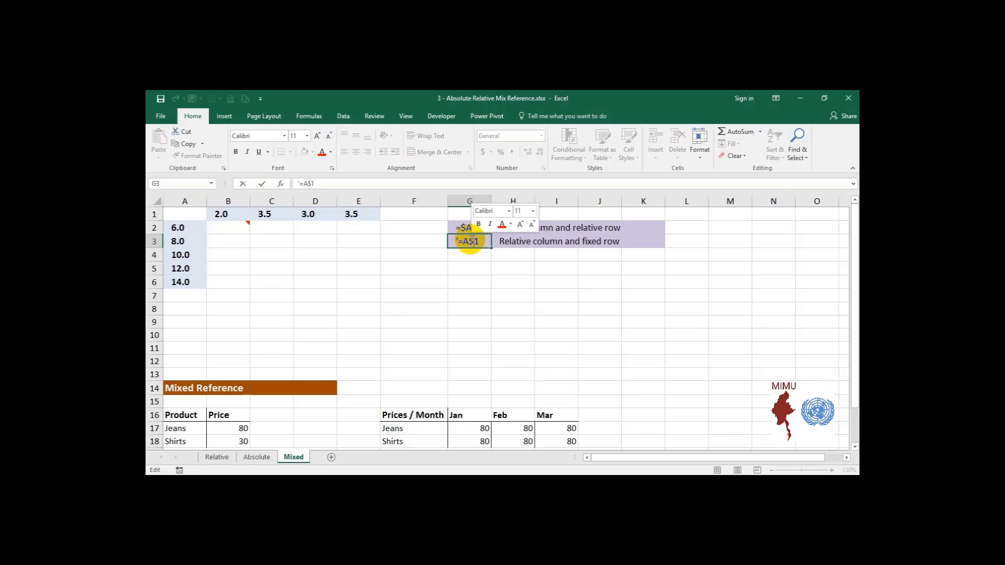
{"action": "left_click", "coordinate": [460, 240]}
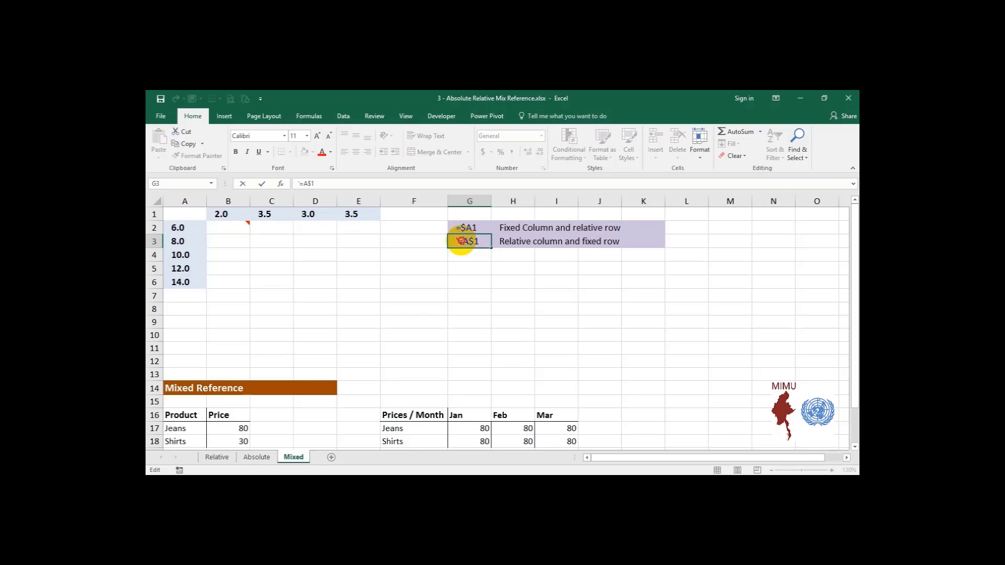
{"action": "double_click", "coordinate": [459, 239]}
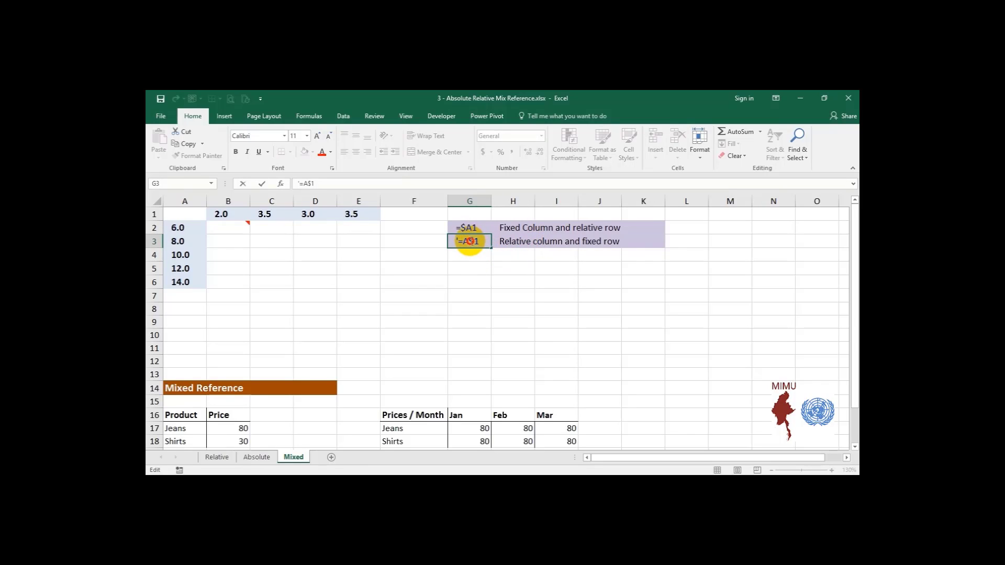
{"action": "double_click", "coordinate": [469, 241]}
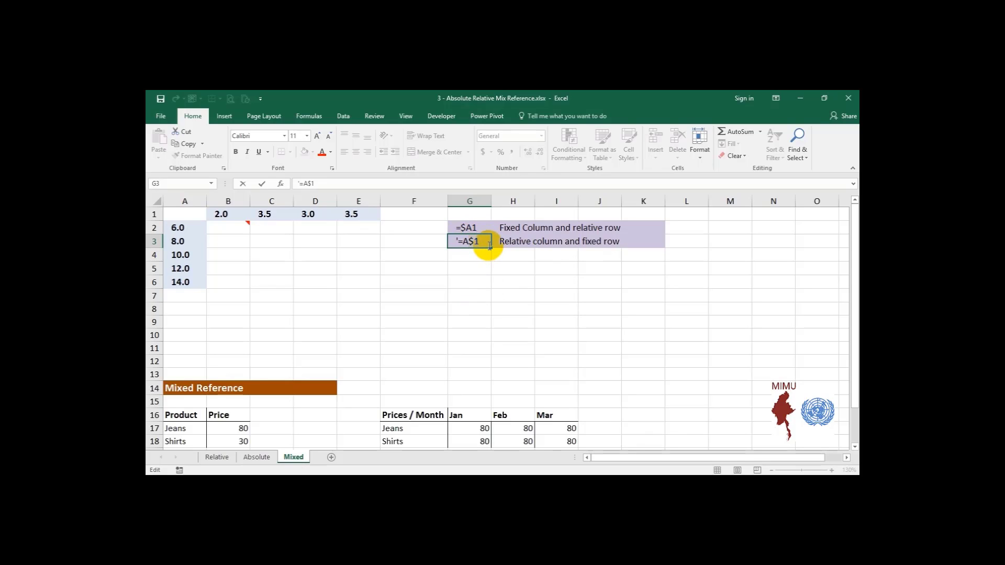
{"action": "key", "text": "Escape"}
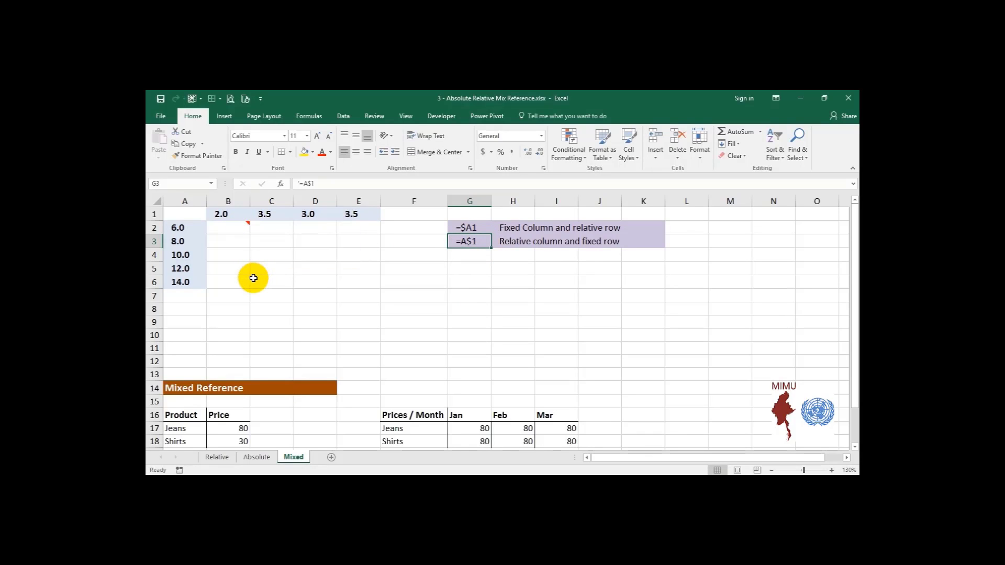
- Review how row 2 of the empty grid pairs the value in A2 with the header values in row 1
{"action": "left_click", "coordinate": [228, 231]}
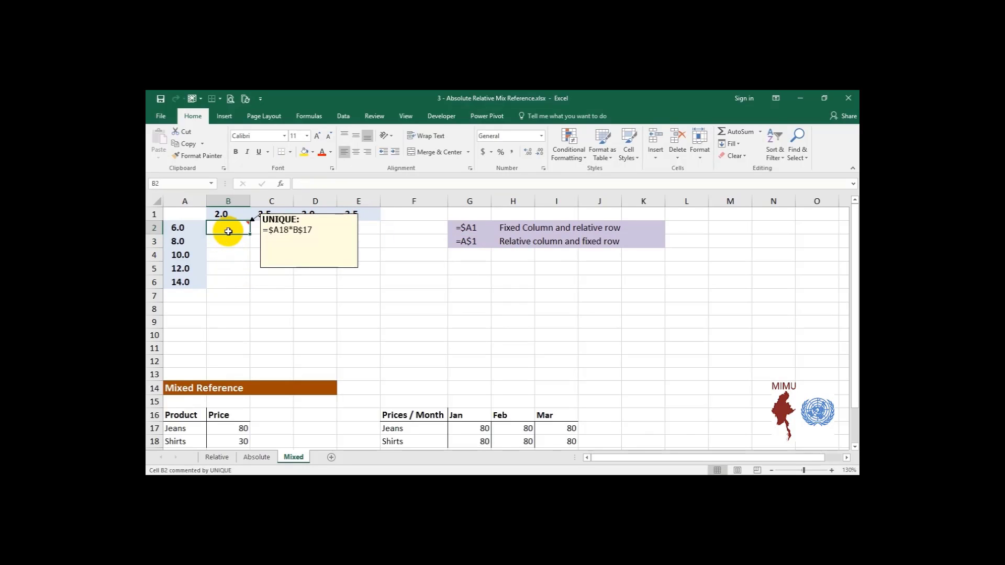
{"action": "left_click", "coordinate": [176, 227]}
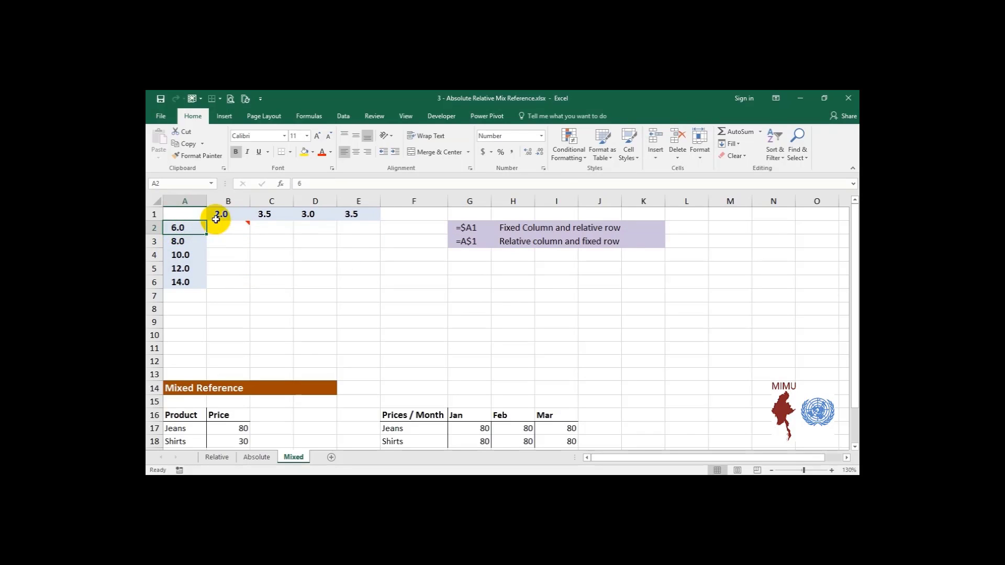
{"action": "left_click", "coordinate": [221, 213]}
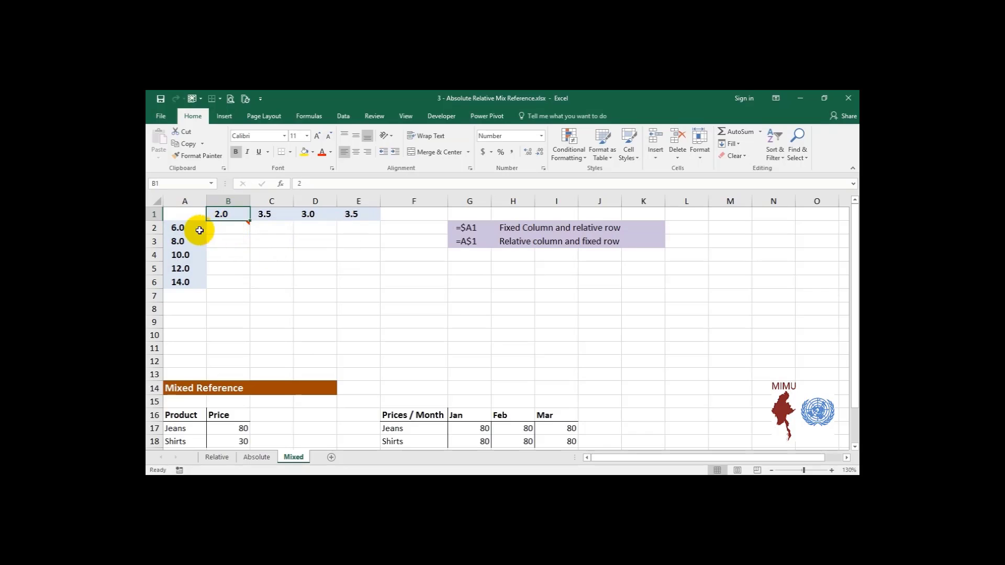
{"action": "left_click", "coordinate": [217, 228]}
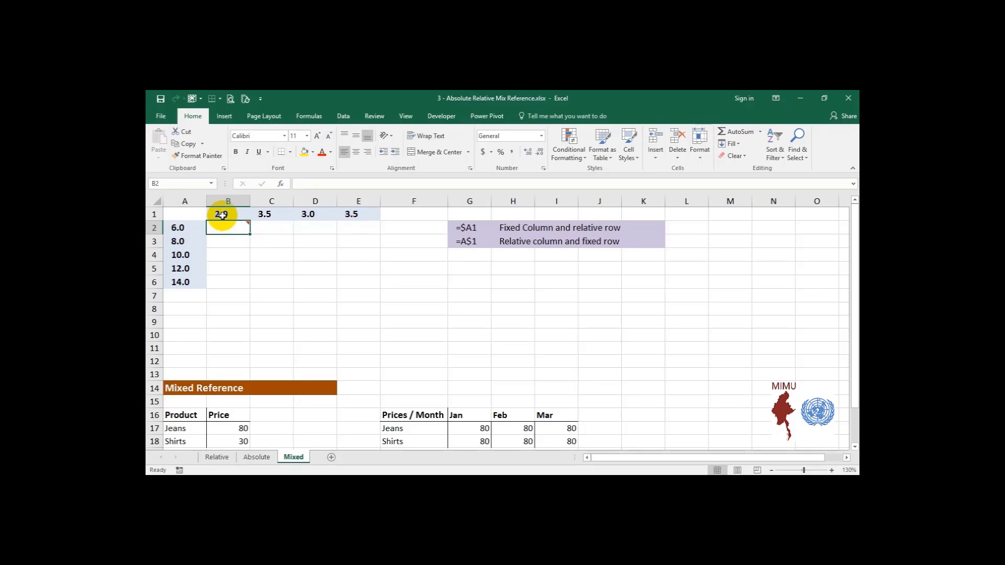
{"action": "left_click", "coordinate": [266, 226]}
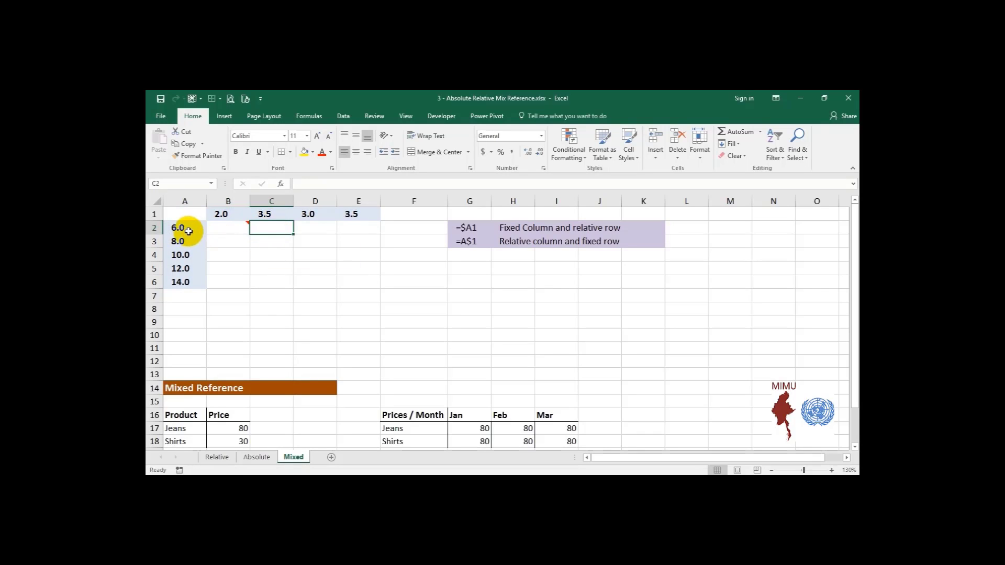
{"action": "left_click", "coordinate": [302, 226]}
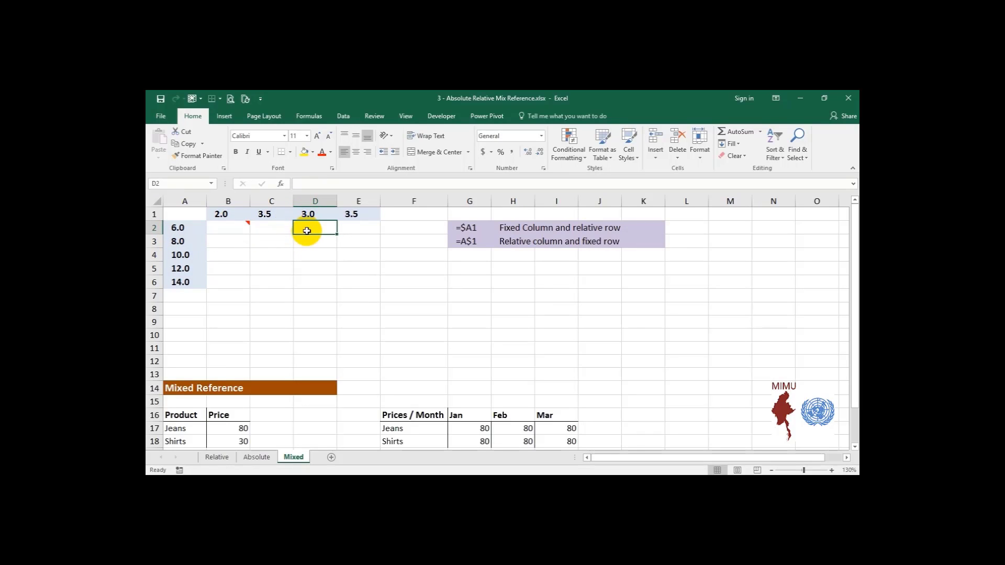
- Write the formula =$A2*B1 in B2, locking only the column of the A2 reference
{"action": "left_click", "coordinate": [227, 228]}
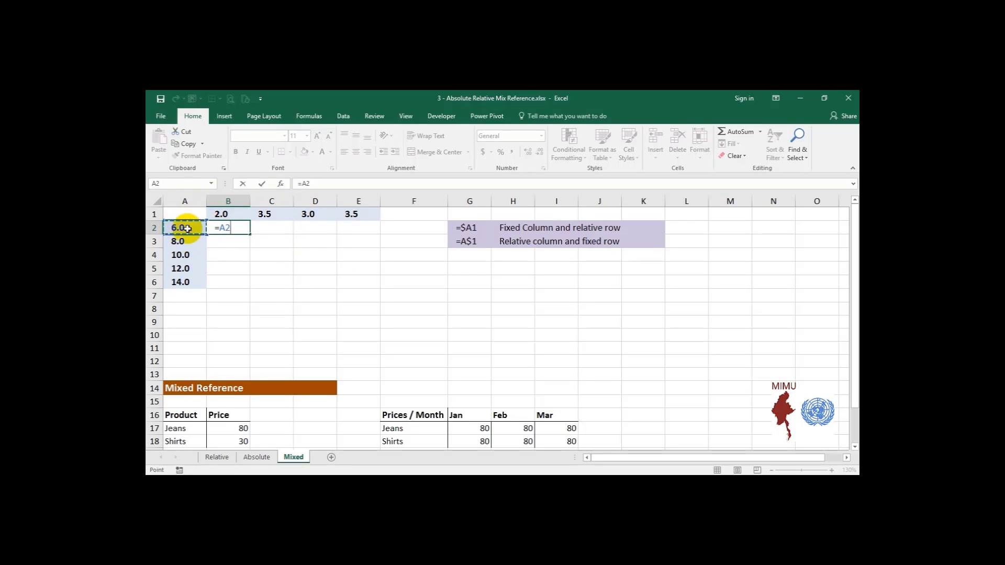
{"action": "mouse_move", "coordinate": [243, 234]}
{"action": "double_click", "coordinate": [220, 229]}
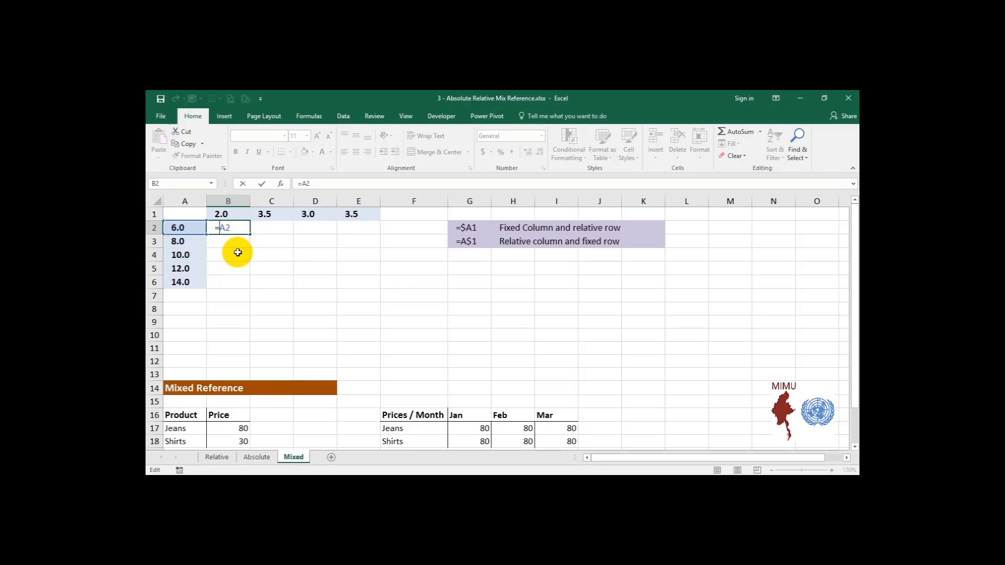
{"action": "key", "text": "Left"}
{"action": "key", "text": "Left"}
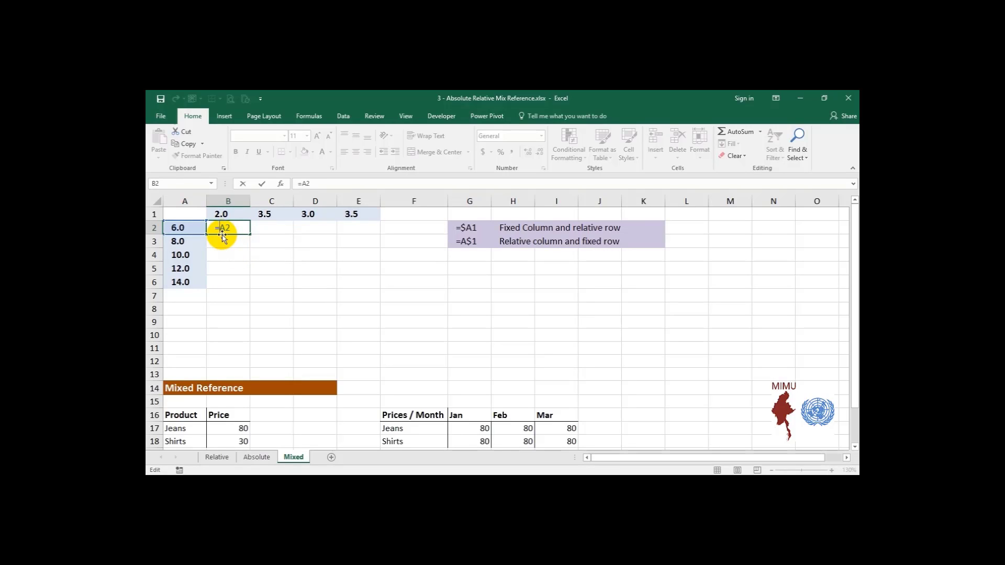
{"action": "key", "text": "Escape"}
{"action": "double_click", "coordinate": [222, 232]}
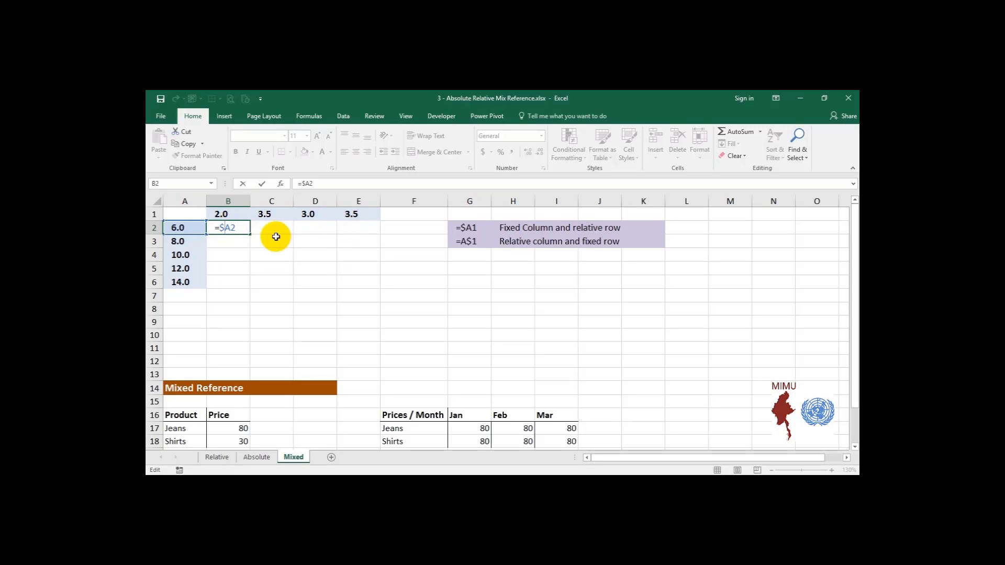
{"action": "key", "text": "Left"}
{"action": "key", "text": "Left"}
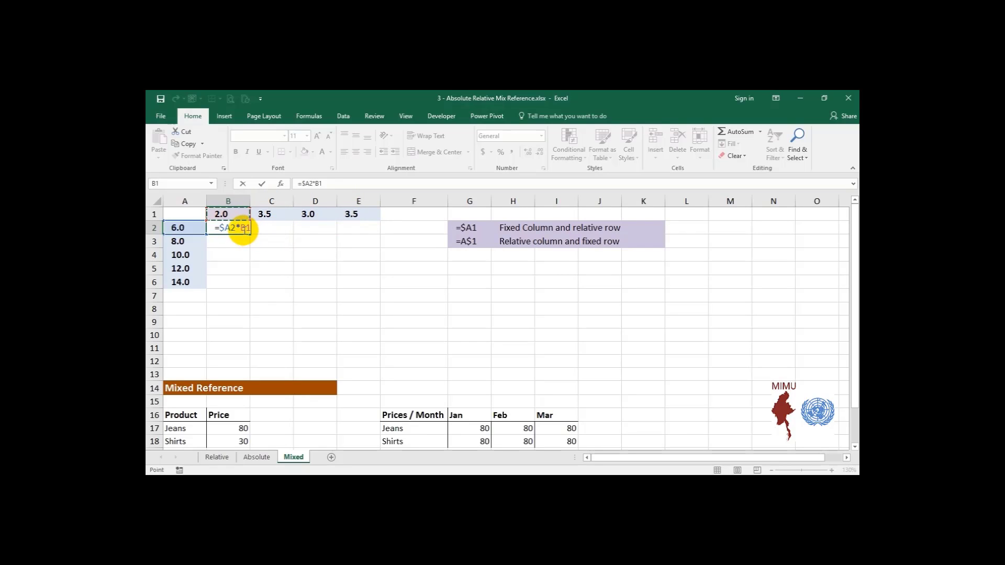
- Lock the row of B1 to make B2's formula =$A2*B$1, and fill it across the grid B2:E6
{"action": "mouse_move", "coordinate": [245, 229]}
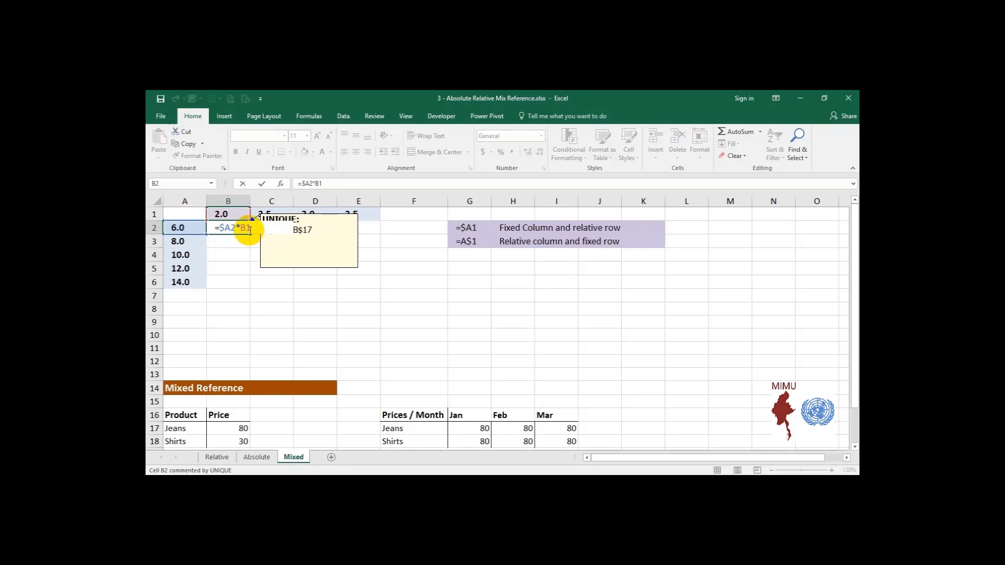
{"action": "left_click", "coordinate": [251, 229]}
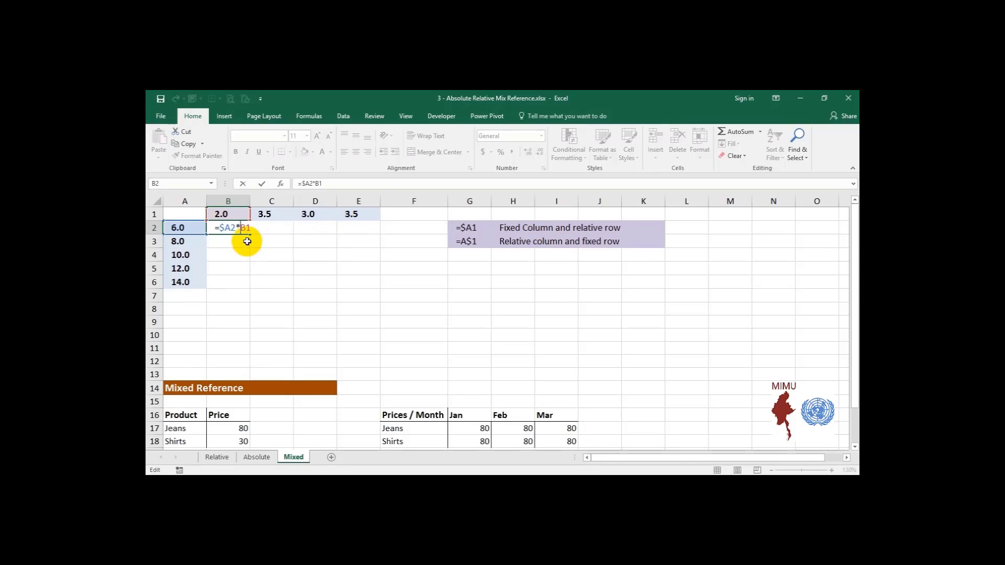
{"action": "mouse_move", "coordinate": [244, 227]}
{"action": "key", "text": "ctrl+Return"}
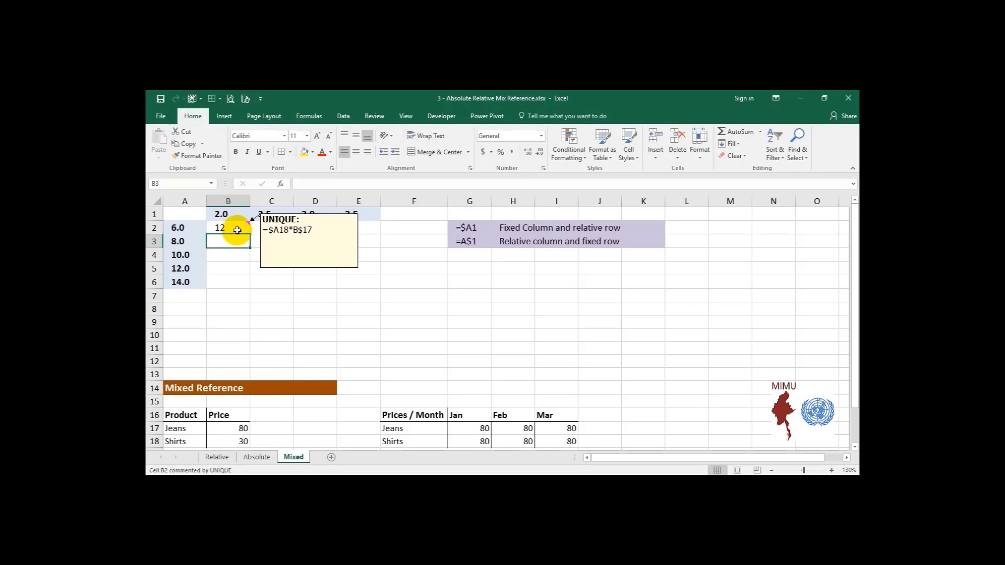
{"action": "left_click_drag", "start_coordinate": [249, 234], "coordinate": [374, 283]}
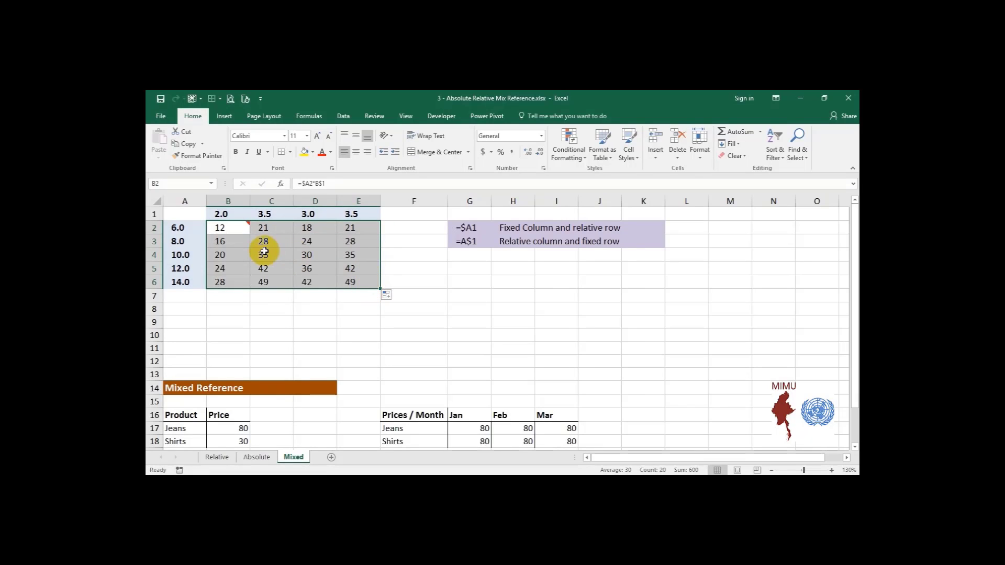
- Inspect the filled formulas in B2, C2 and C4 to compare which column and row header cells each one references
{"action": "double_click", "coordinate": [240, 229]}
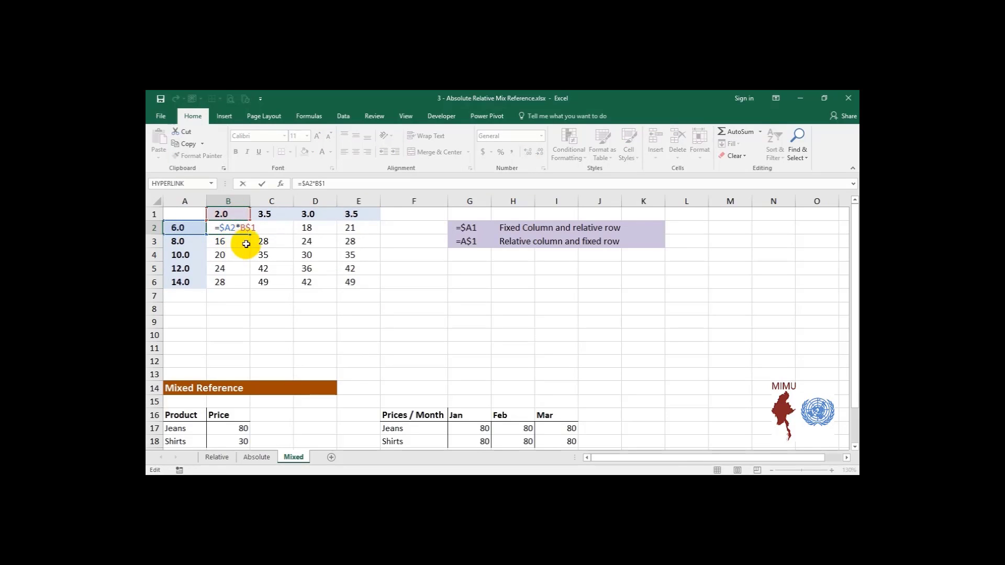
{"action": "left_click", "coordinate": [264, 227]}
{"action": "double_click", "coordinate": [267, 227]}
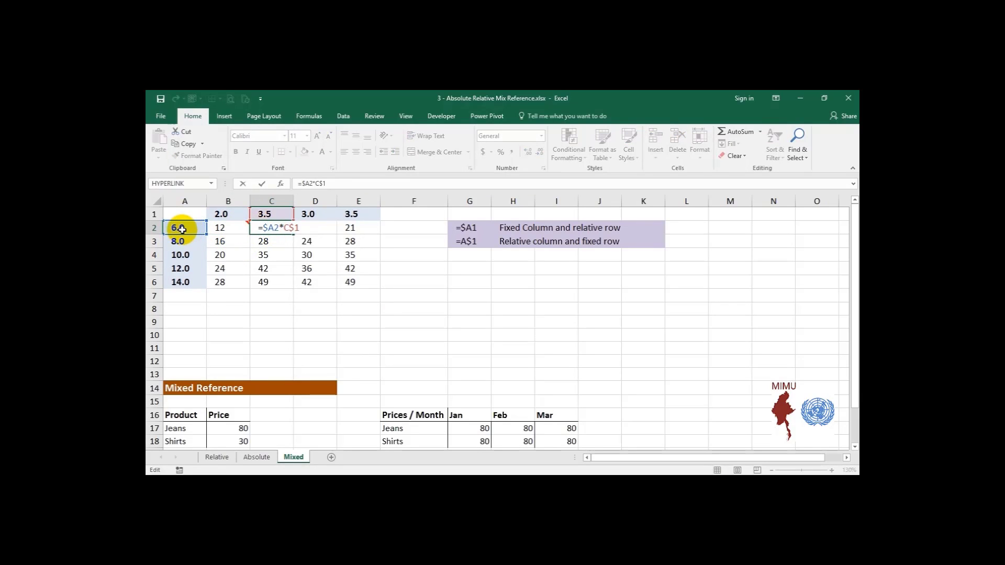
{"action": "left_click", "coordinate": [265, 255]}
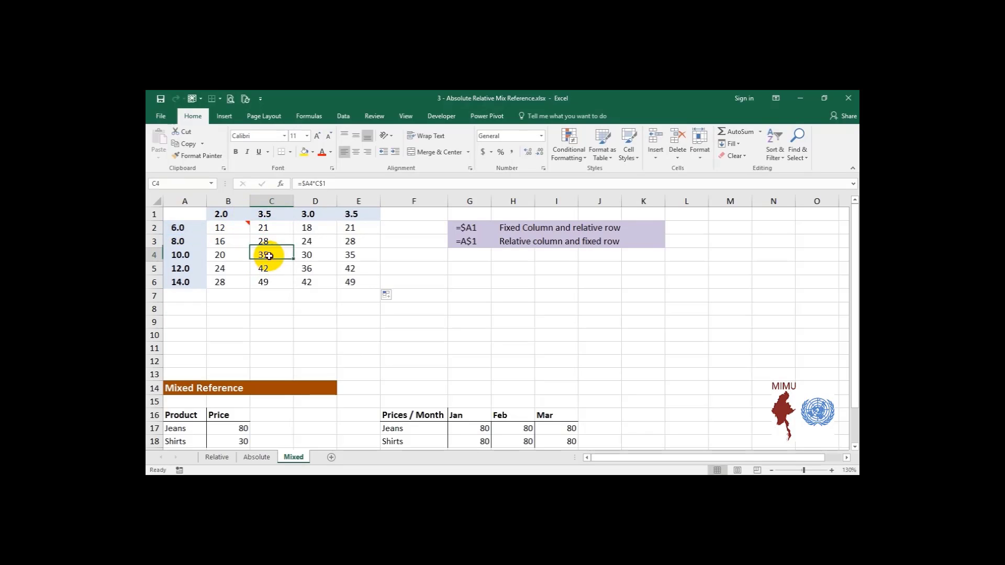
{"action": "double_click", "coordinate": [264, 254]}
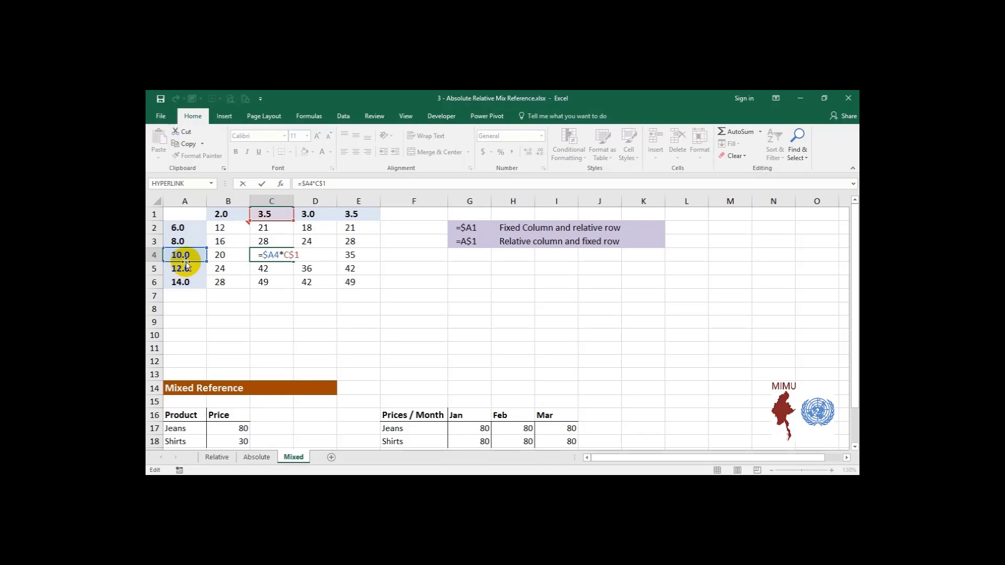
{"action": "key", "text": "Escape"}
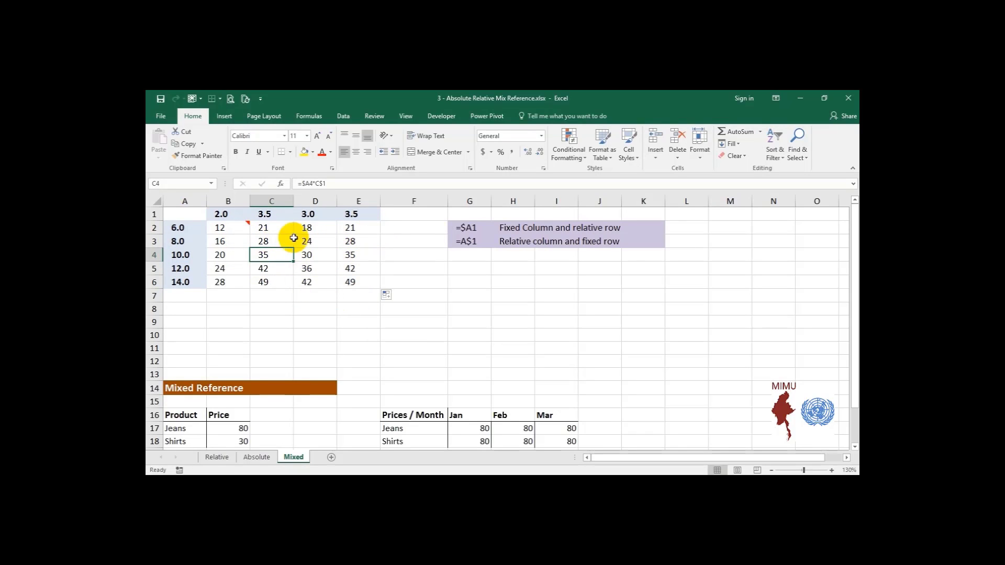
- Recheck the mixed-reference formula in B2 against the whole filled range B2:E6
{"action": "left_click", "coordinate": [235, 230]}
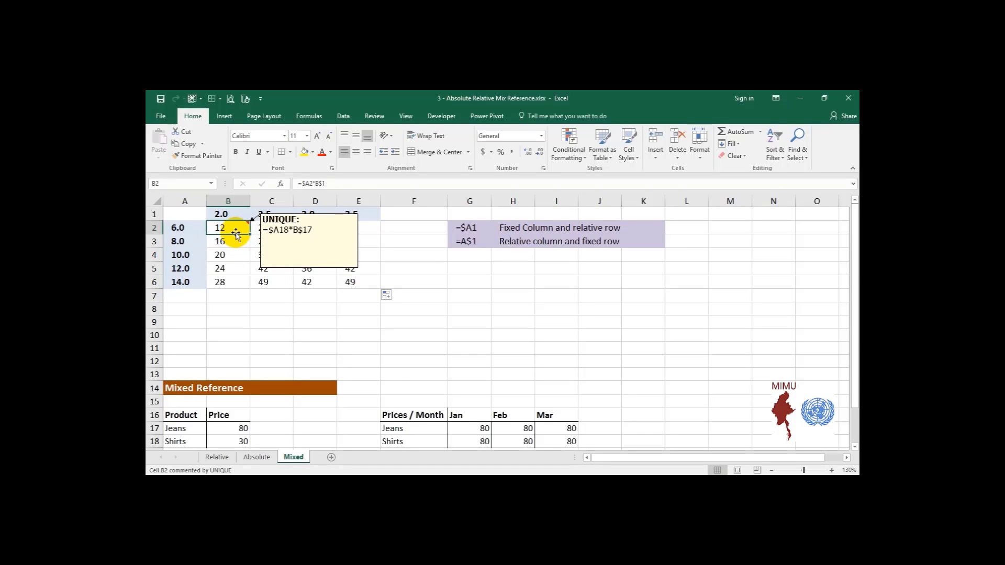
{"action": "double_click", "coordinate": [235, 228]}
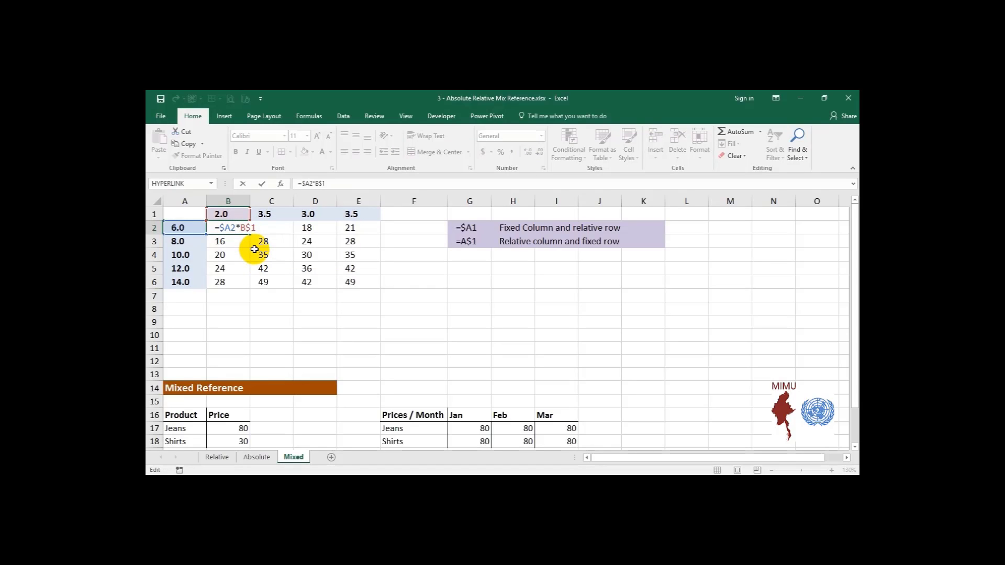
{"action": "key", "text": "Escape"}
{"action": "left_click_drag", "start_coordinate": [221, 226], "coordinate": [348, 281]}
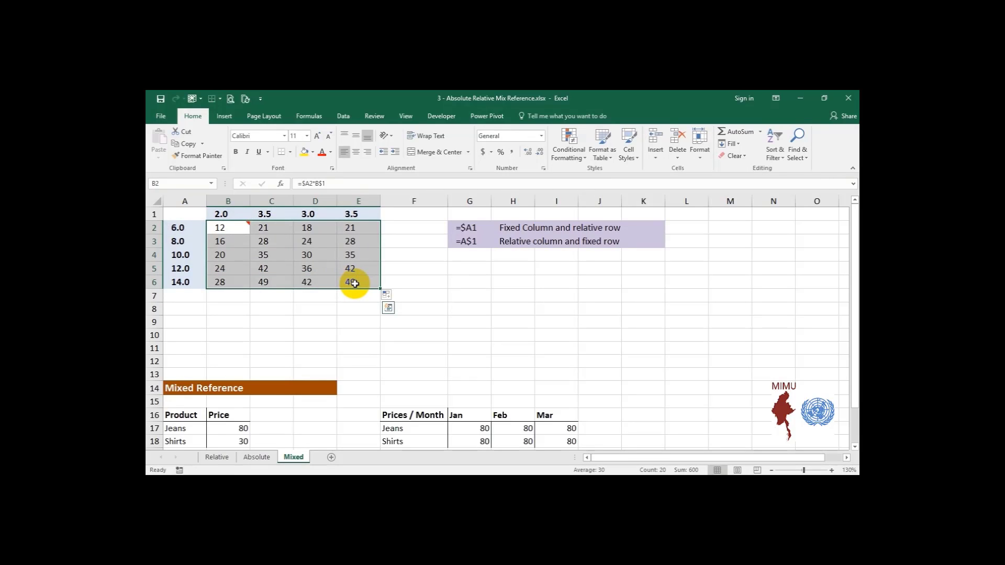
{"action": "left_click", "coordinate": [242, 229]}
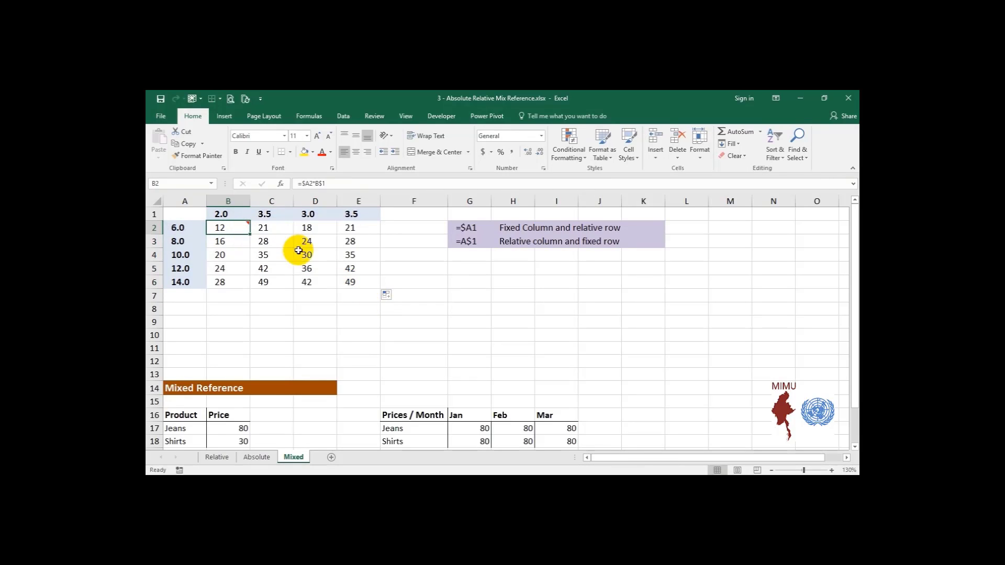